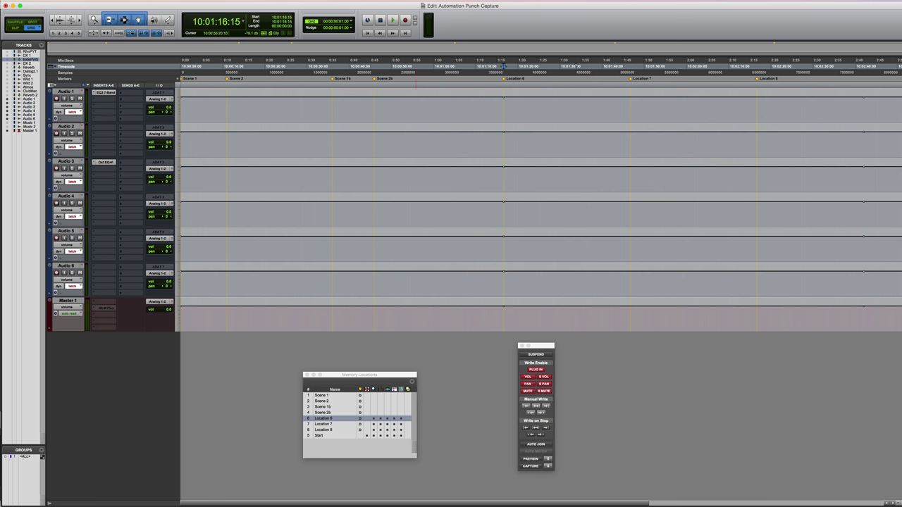
Step: Start playback and bring up the Mix window, shifting it right
{"action": "key", "text": "space"}
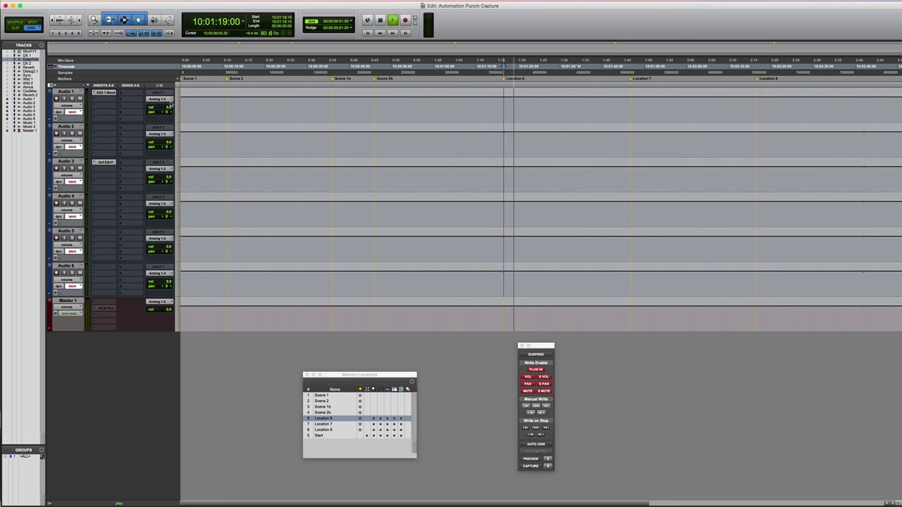
{"action": "key", "text": "super+equal"}
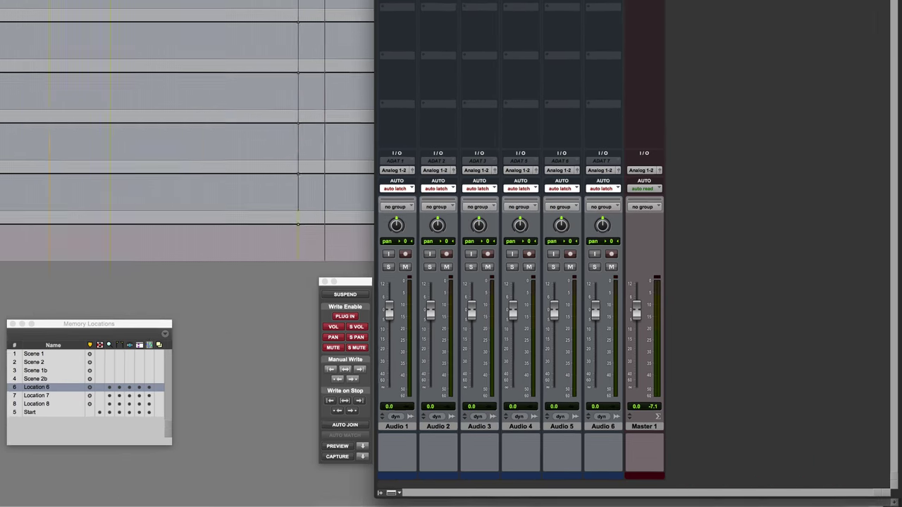
{"action": "left_click_drag", "start_coordinate": [634, 33], "coordinate": [703, 33]}
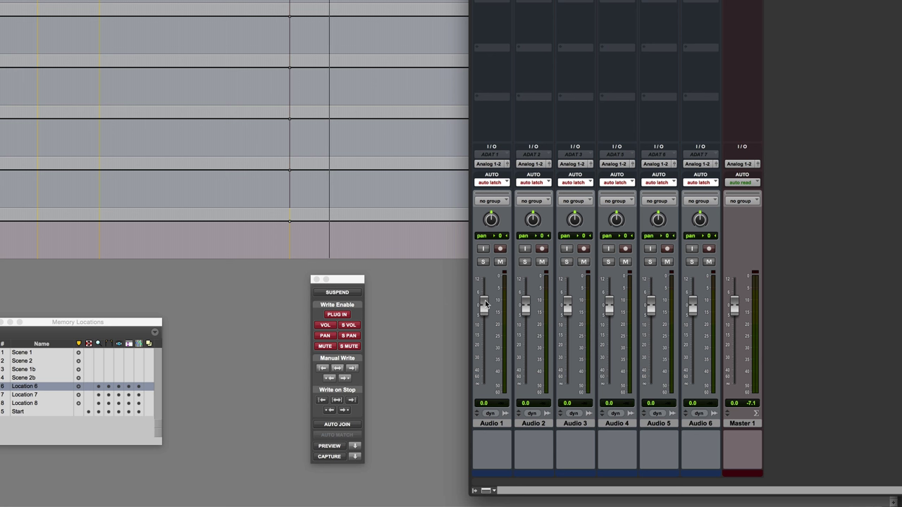
Step: Ride Audio 1–6 faders down (-17.7, -9.7, -34.3, -14.2) and move pans on Audio 2, 3, 5, 6
{"action": "left_click_drag", "start_coordinate": [484, 308], "coordinate": [484, 341]}
{"action": "left_click_drag", "start_coordinate": [526, 305], "coordinate": [526, 324]}
{"action": "left_click_drag", "start_coordinate": [574, 219], "coordinate": [580, 209]}
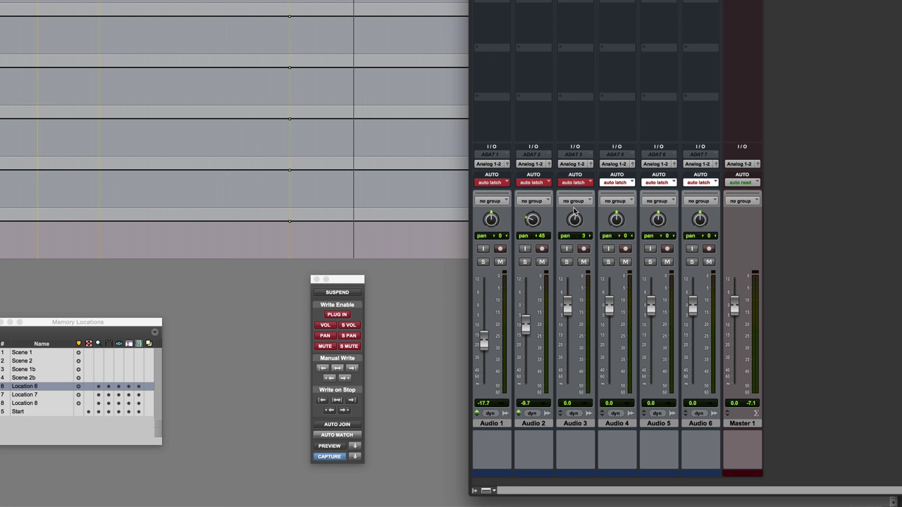
{"action": "left_click_drag", "start_coordinate": [567, 308], "coordinate": [564, 359]}
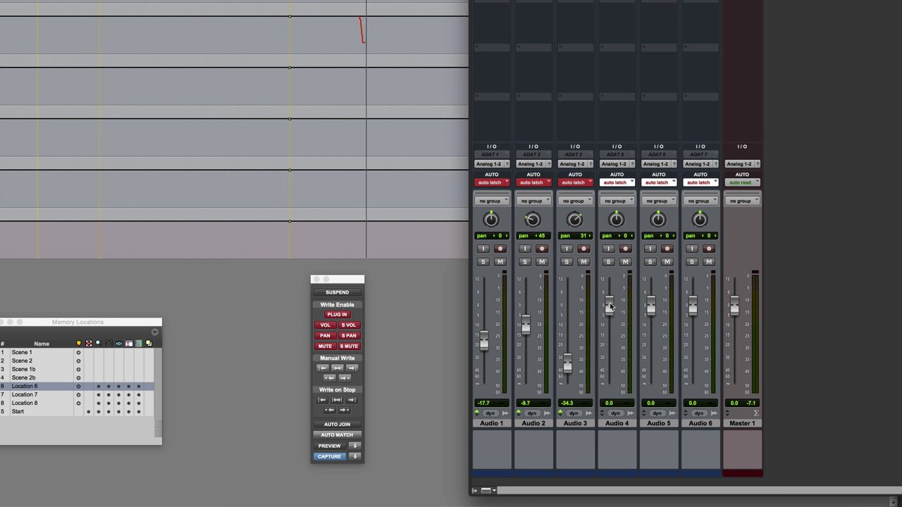
{"action": "mouse_move", "coordinate": [609, 308]}
{"action": "left_mouse_down"}
{"action": "mouse_move", "coordinate": [609, 324]}
{"action": "mouse_move", "coordinate": [650, 341]}
{"action": "left_mouse_up"}
{"action": "left_click_drag", "start_coordinate": [692, 308], "coordinate": [693, 335]}
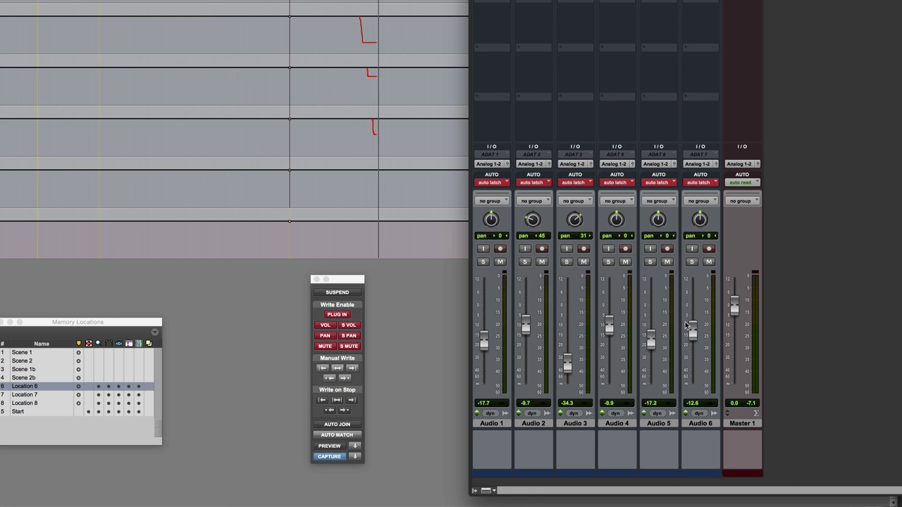
{"action": "left_click_drag", "start_coordinate": [700, 220], "coordinate": [700, 212]}
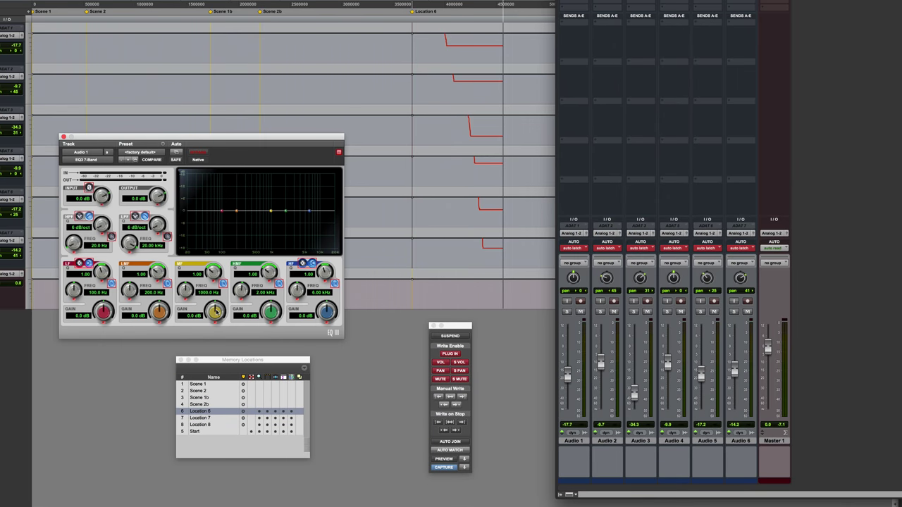
Step: Set Audio 1's EQ3 mid band to +5.3 dB, high band +4.0 dB, high-mid -6.7 dB
{"action": "left_click_drag", "start_coordinate": [270, 211], "coordinate": [221, 222]}
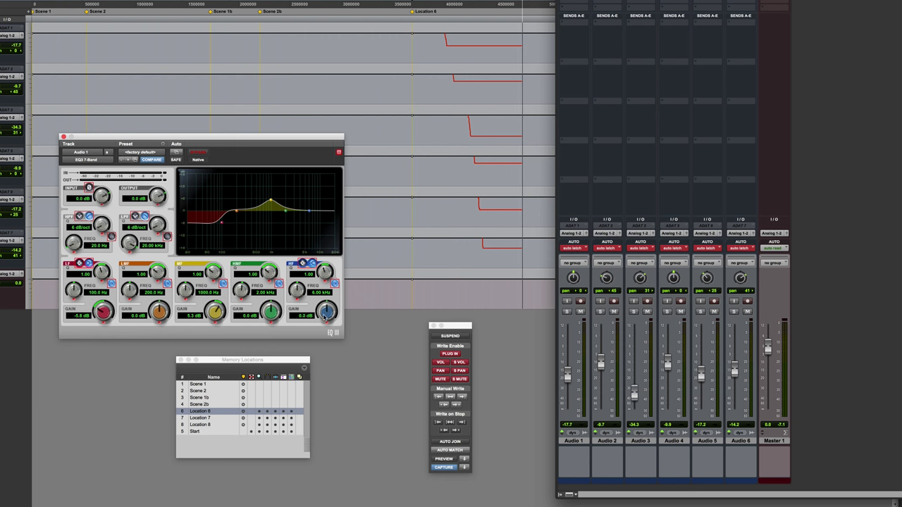
{"action": "left_click_drag", "start_coordinate": [326, 312], "coordinate": [327, 306]}
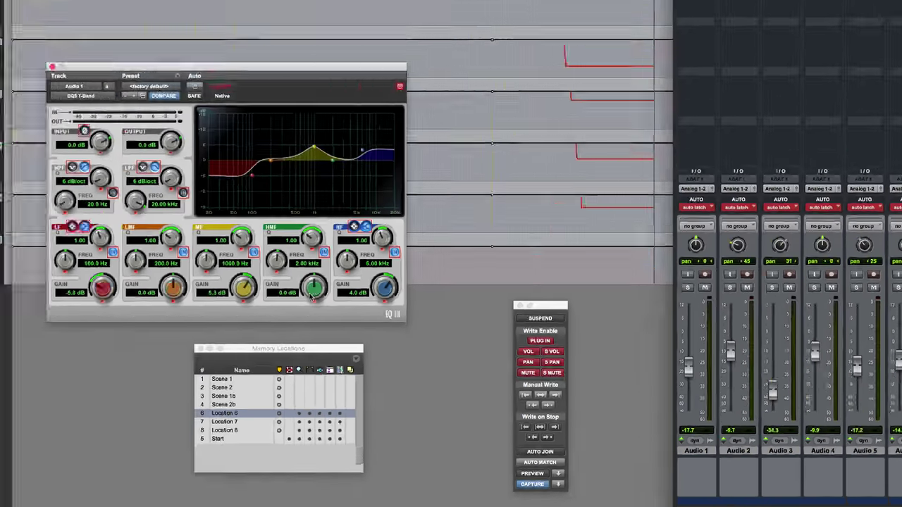
{"action": "left_click_drag", "start_coordinate": [312, 296], "coordinate": [312, 308]}
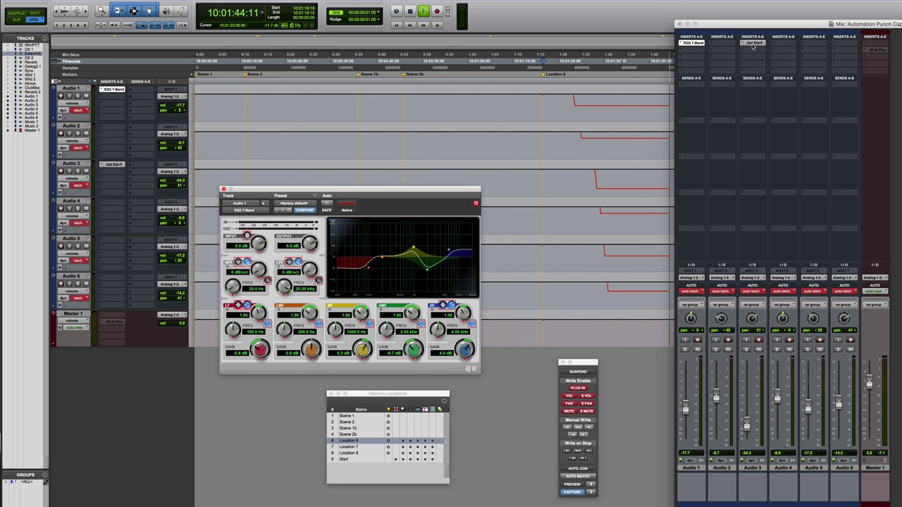
Step: On Audio 3's Oxford EQ, dip the mid band and enable a 2.45 dB low-band boost
{"action": "left_click", "coordinate": [753, 43]}
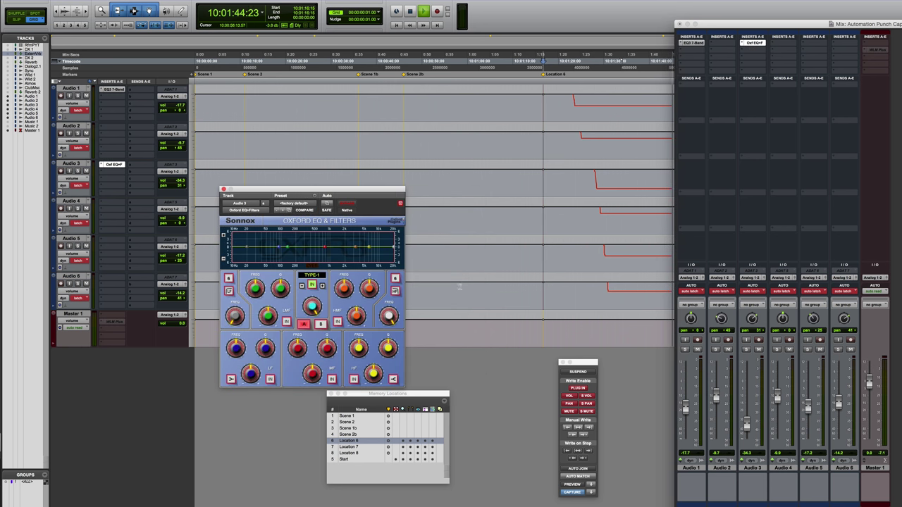
{"action": "left_click_drag", "start_coordinate": [314, 373], "coordinate": [315, 367]}
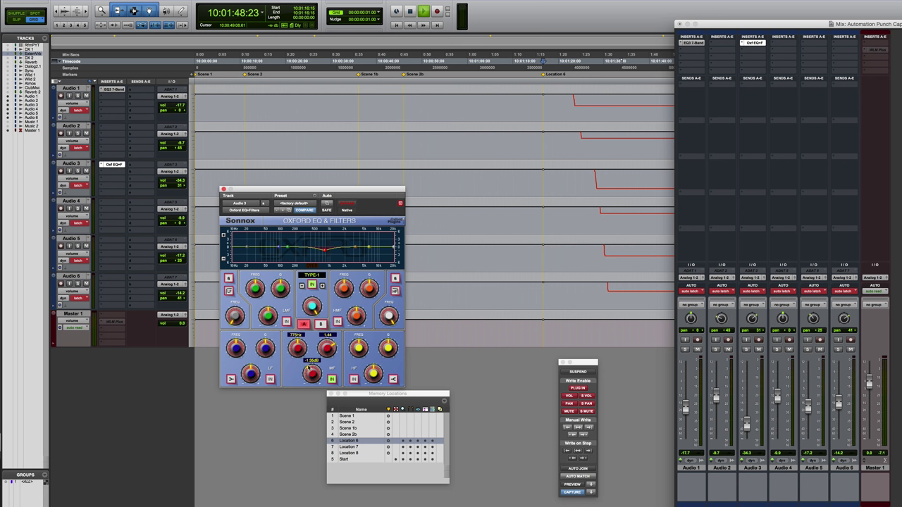
{"action": "left_click_drag", "start_coordinate": [250, 374], "coordinate": [251, 365]}
{"action": "left_click", "coordinate": [270, 379]}
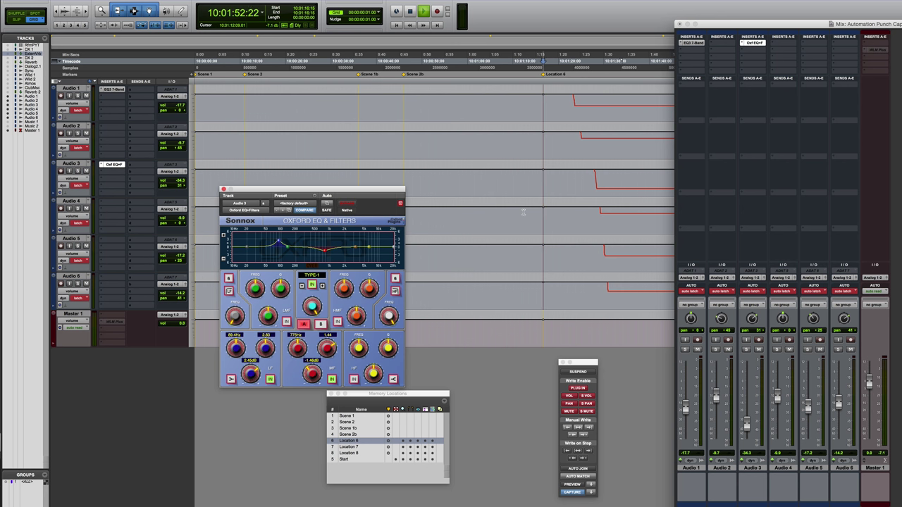
Step: Zoom out the Edit window, stop to commit automation, and place the cursor on Audio 5 past Location 8
{"action": "left_click", "coordinate": [612, 37]}
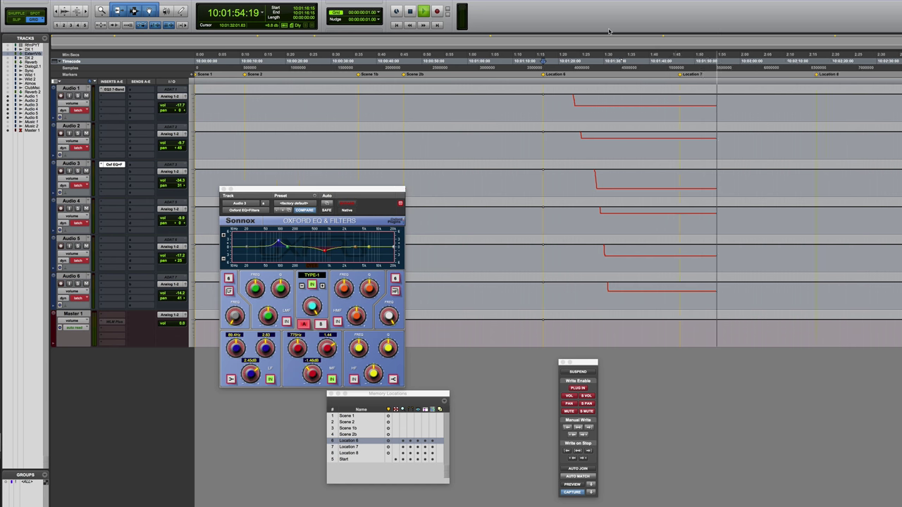
{"action": "key", "text": "super+bracketleft"}
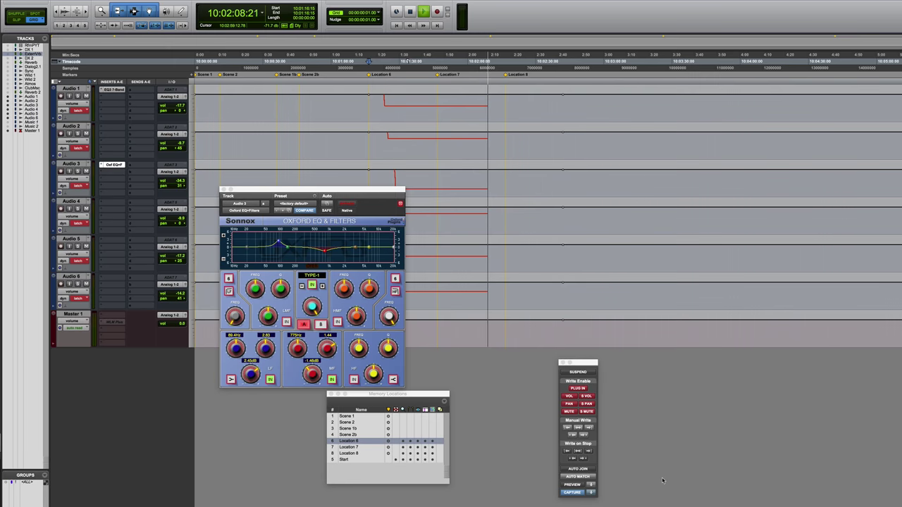
{"action": "key", "text": "space"}
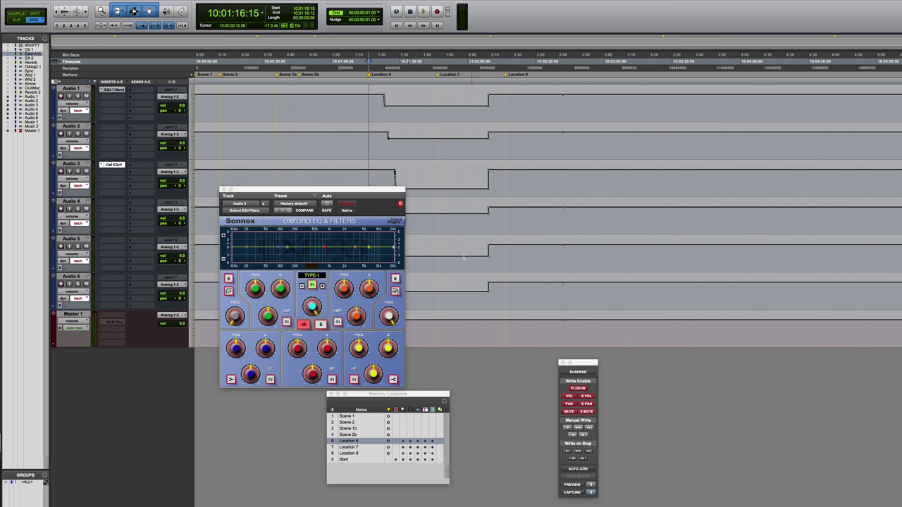
{"action": "left_click", "coordinate": [620, 253]}
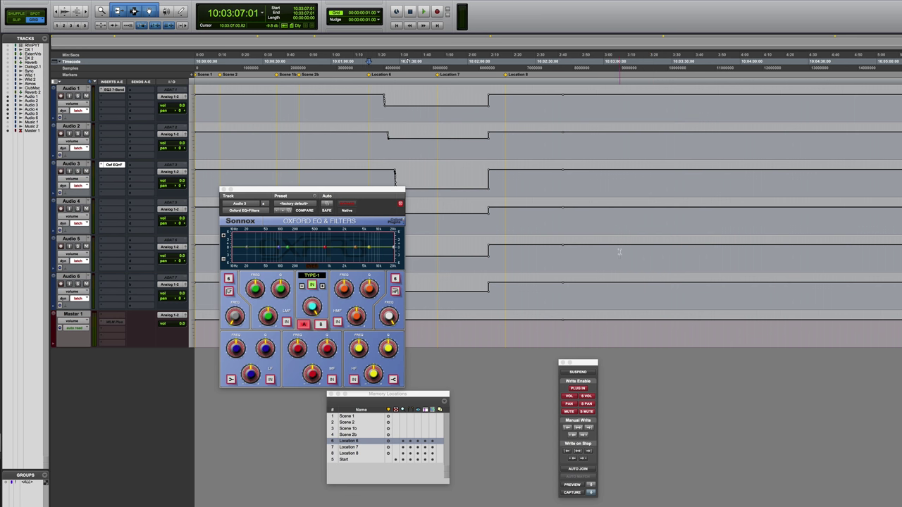
Step: Move the mixer left, open Audio 1's EQ3, and punch captured settings in during playback
{"action": "key", "text": "super+equal"}
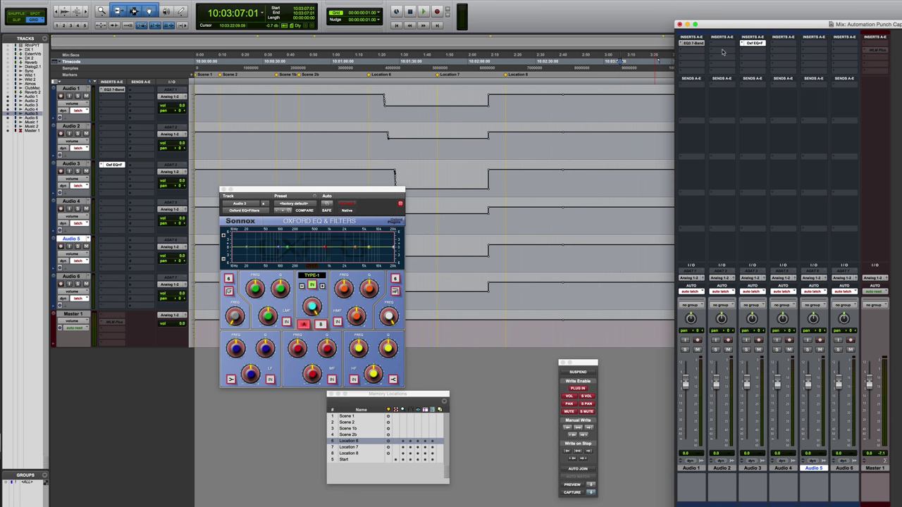
{"action": "left_click_drag", "start_coordinate": [778, 25], "coordinate": [121, 5]}
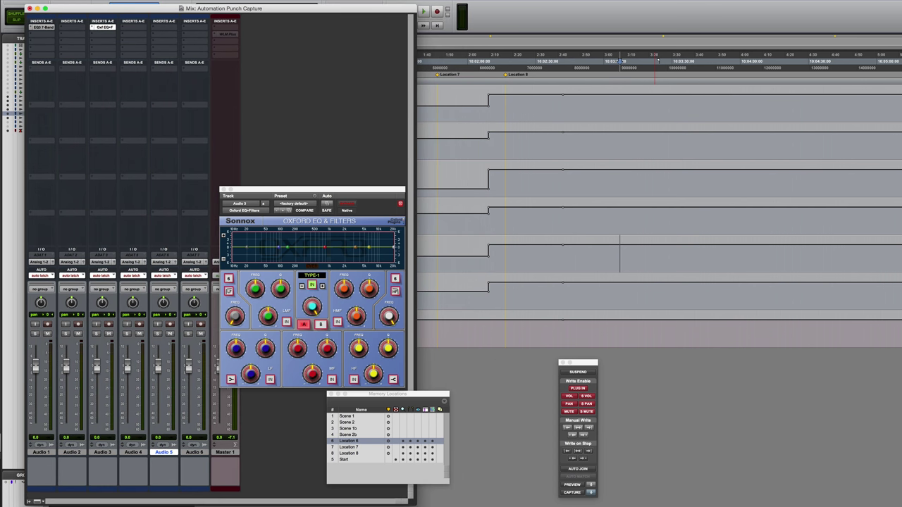
{"action": "left_click", "coordinate": [43, 29]}
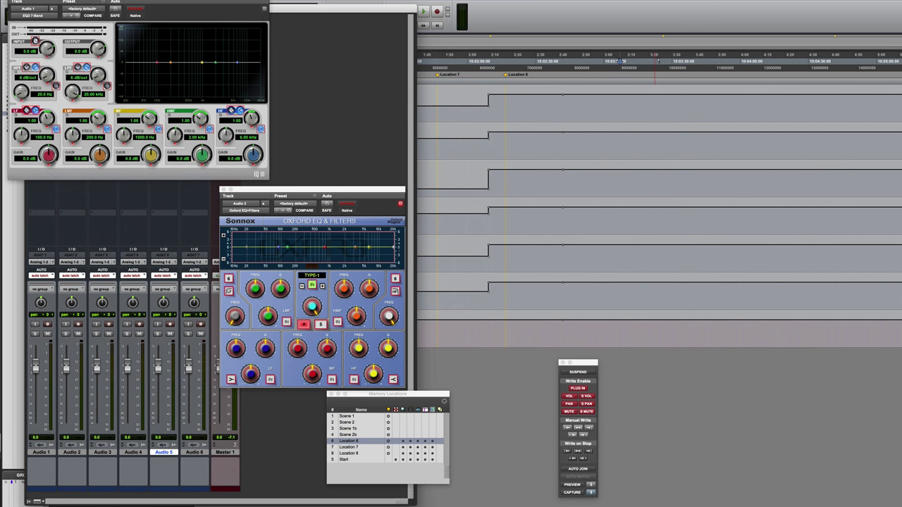
{"action": "left_click_drag", "start_coordinate": [41, 174], "coordinate": [309, 208]}
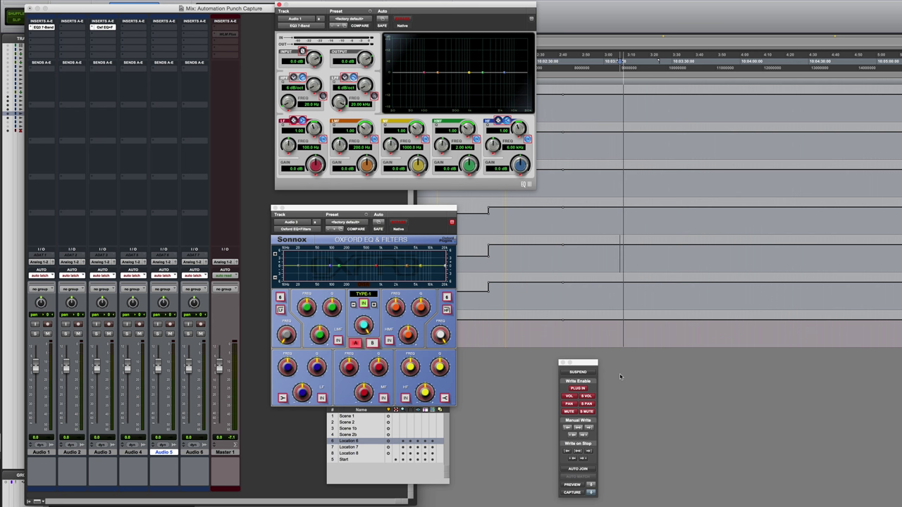
{"action": "left_click", "coordinate": [593, 494]}
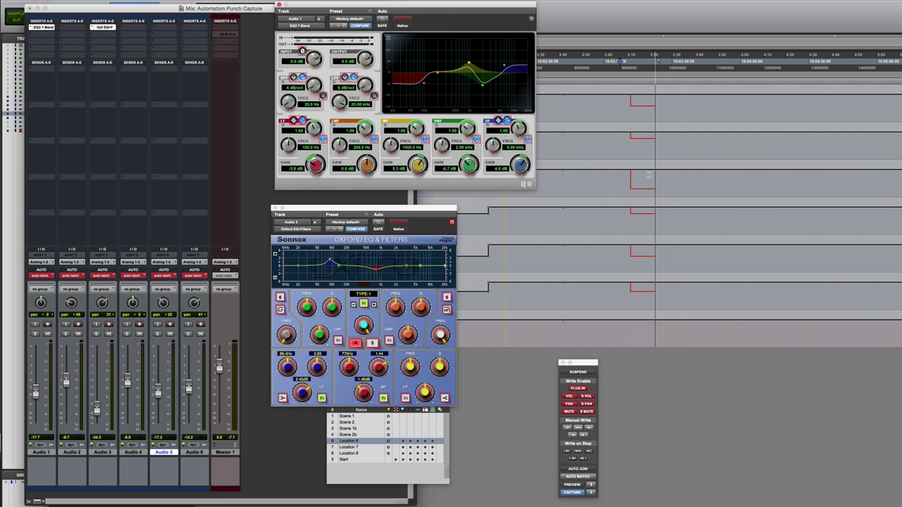
Step: Stop playback and select a time range on Audio 5 in the Edit window
{"action": "key", "text": "space"}
{"action": "key", "text": "super+equal"}
{"action": "left_click_drag", "start_coordinate": [674, 258], "coordinate": [731, 261]}
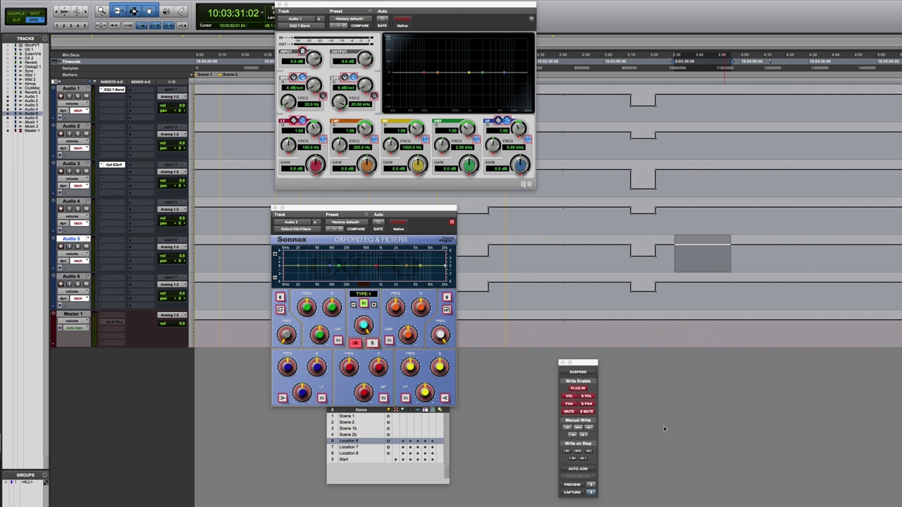
Step: Write the captured settings to the selection on all tracks, confirm Write To All, then deselect
{"action": "key", "text": "space"}
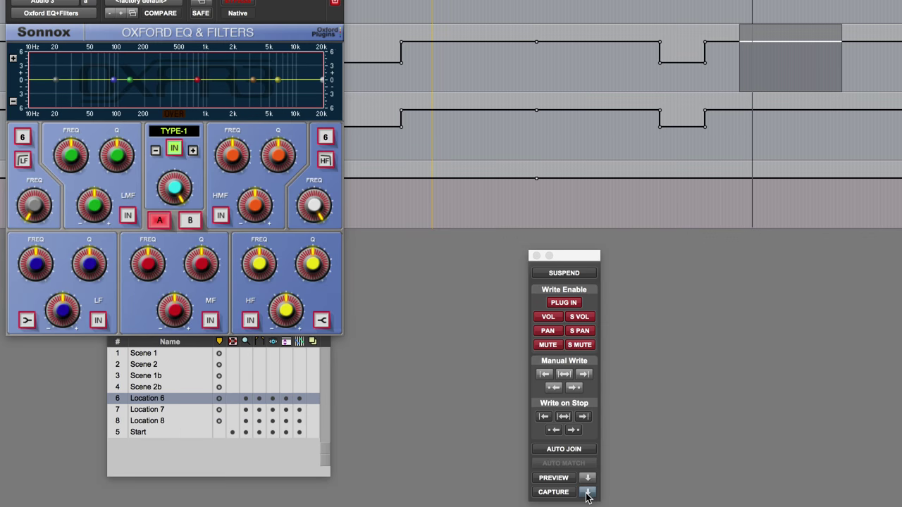
{"action": "left_click", "coordinate": [591, 493]}
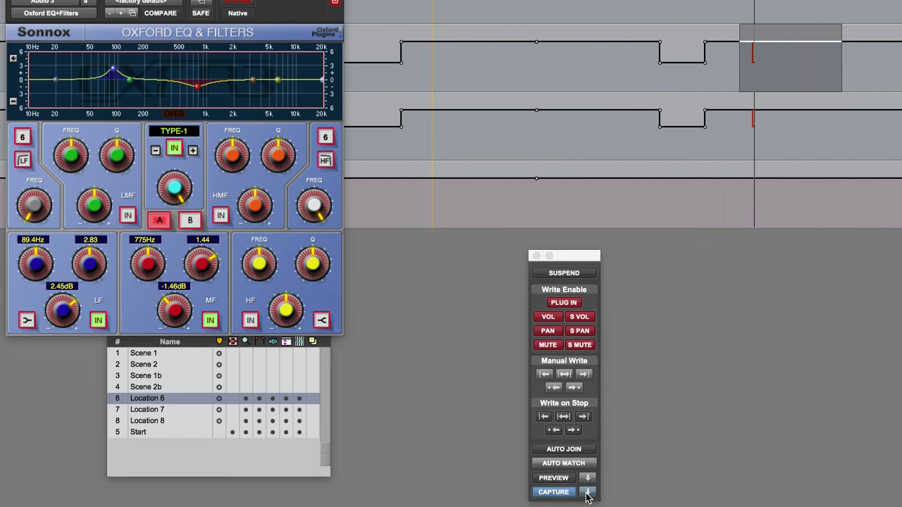
{"action": "left_click", "coordinate": [564, 376]}
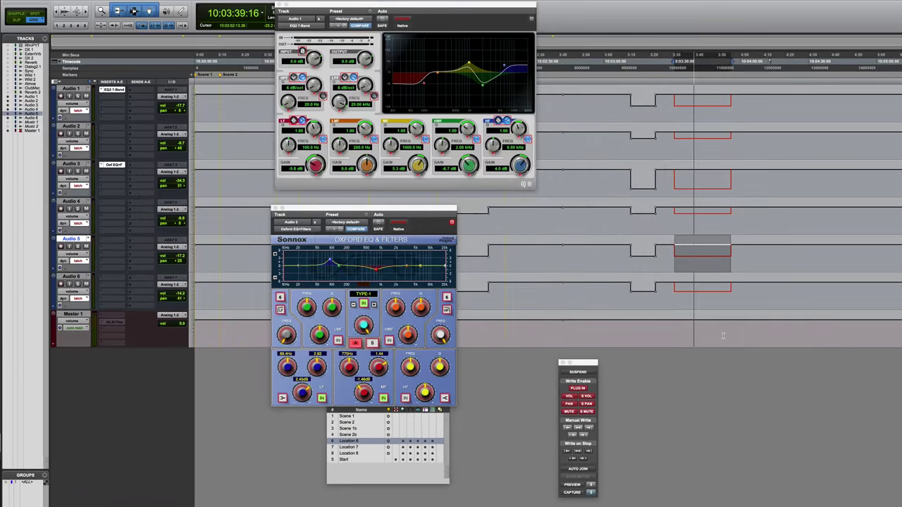
{"action": "key", "text": "space"}
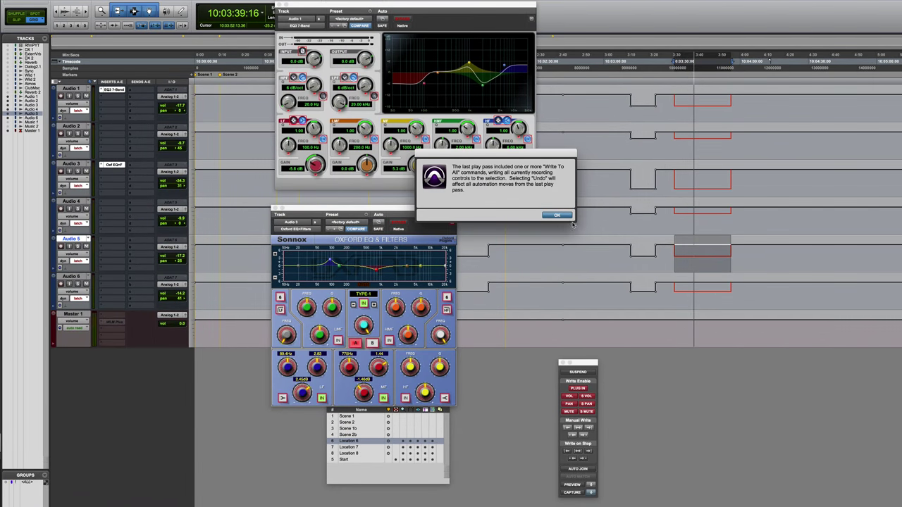
{"action": "left_click", "coordinate": [558, 216]}
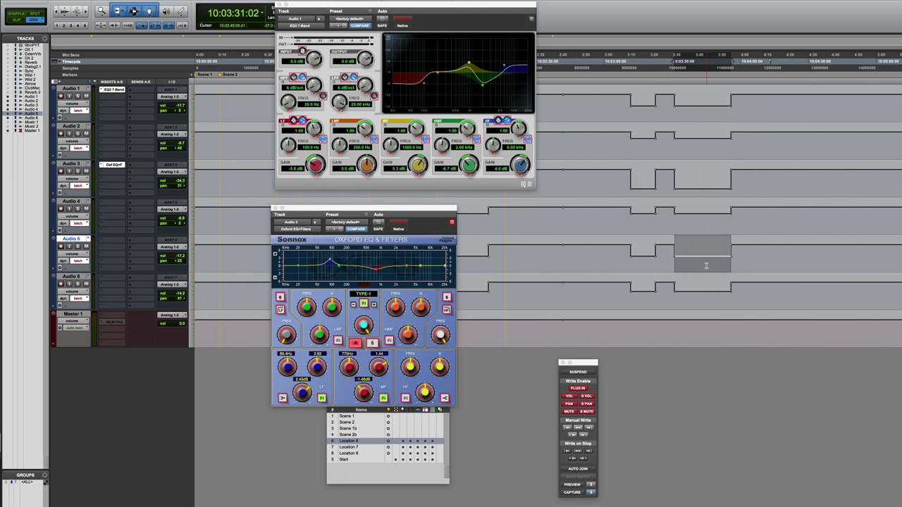
{"action": "left_click", "coordinate": [664, 261]}
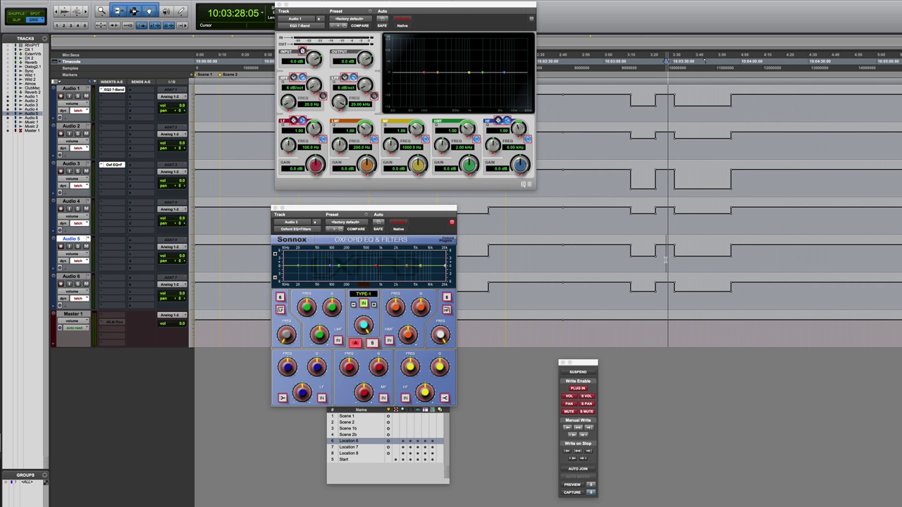
Step: Play back the written automation in the Mix window, then switch all tracks to Read mode
{"action": "key", "text": "super+equal"}
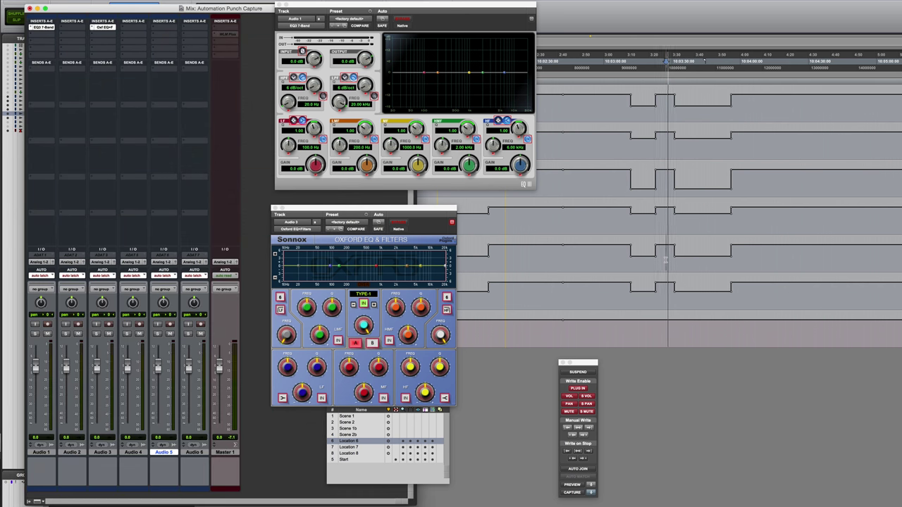
{"action": "key", "text": "space"}
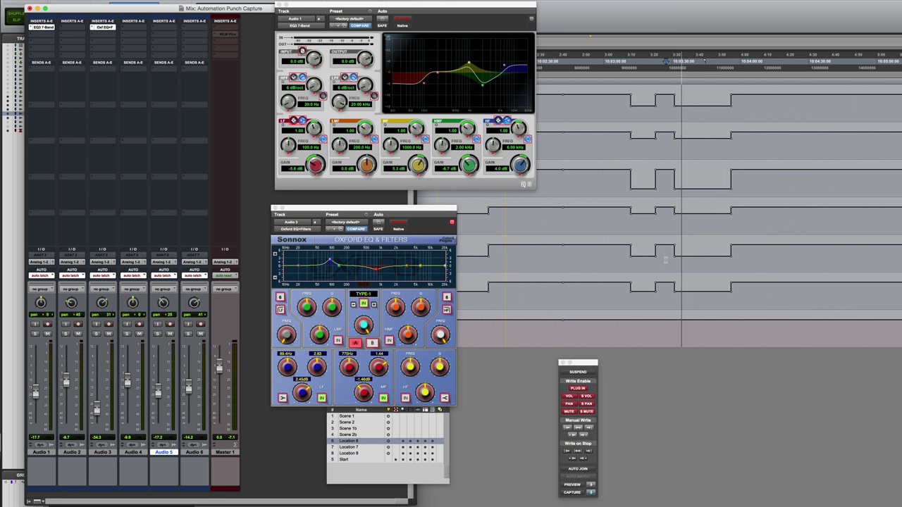
{"action": "key", "text": "space"}
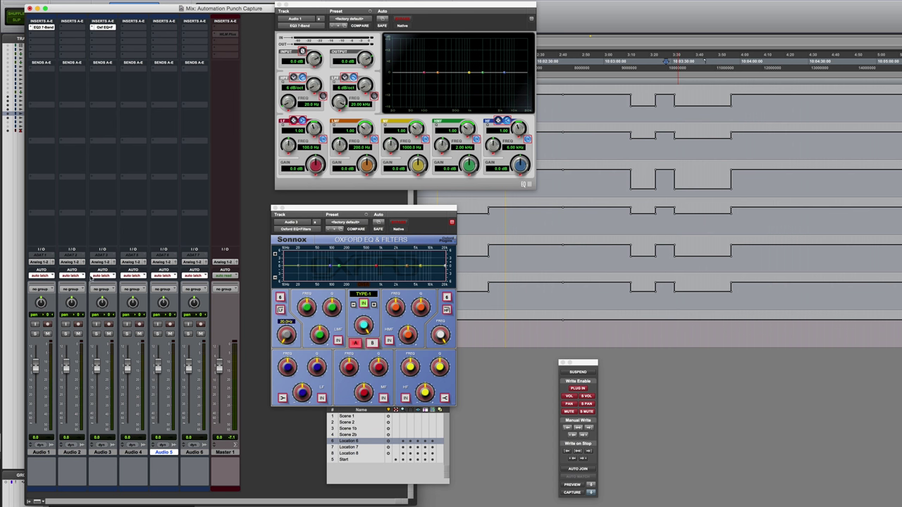
{"action": "left_click", "coordinate": [102, 276]}
{"action": "left_click", "coordinate": [117, 267], "text": "alt"}
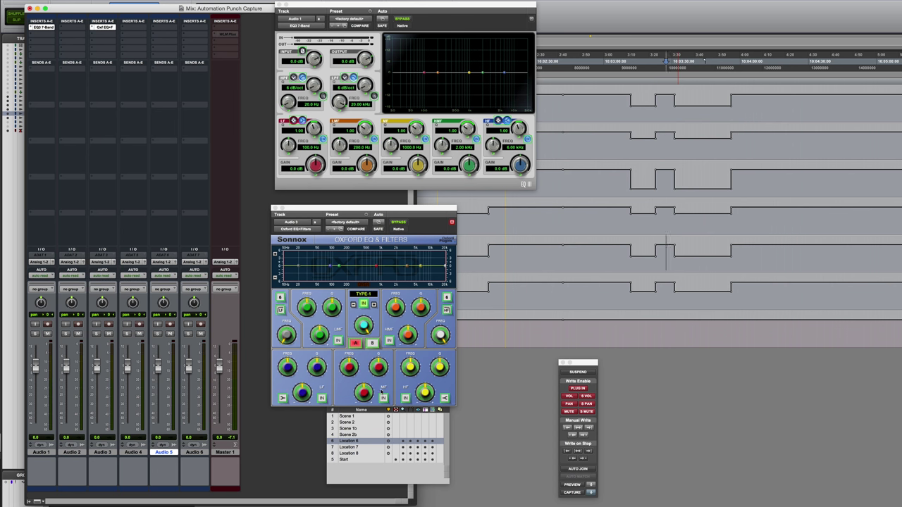
Step: Close the Oxford EQ and EQ3 windows, recall the Start memory location, and hide the mixer
{"action": "left_click", "coordinate": [275, 209]}
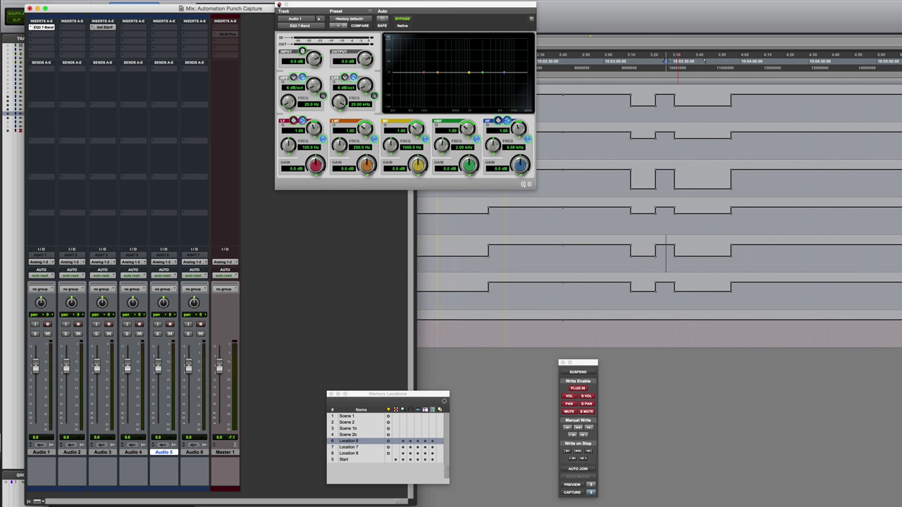
{"action": "left_click", "coordinate": [278, 4]}
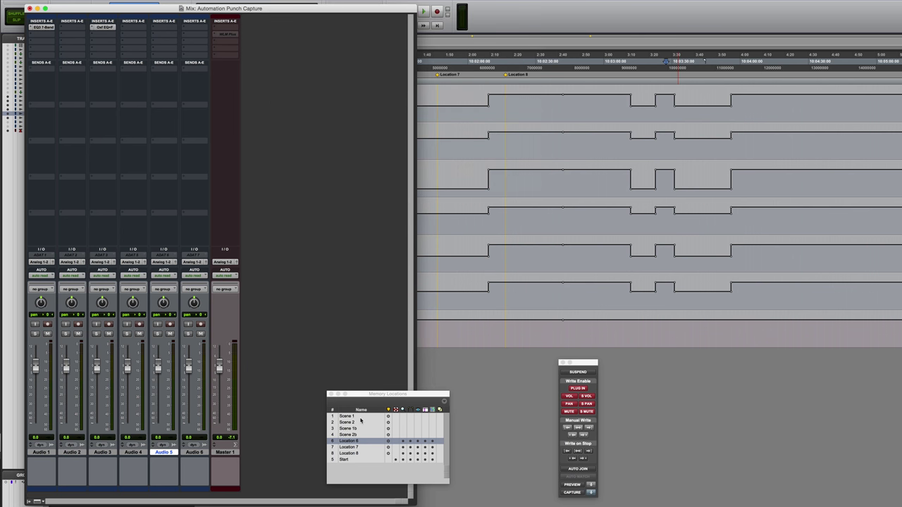
{"action": "left_click", "coordinate": [361, 458]}
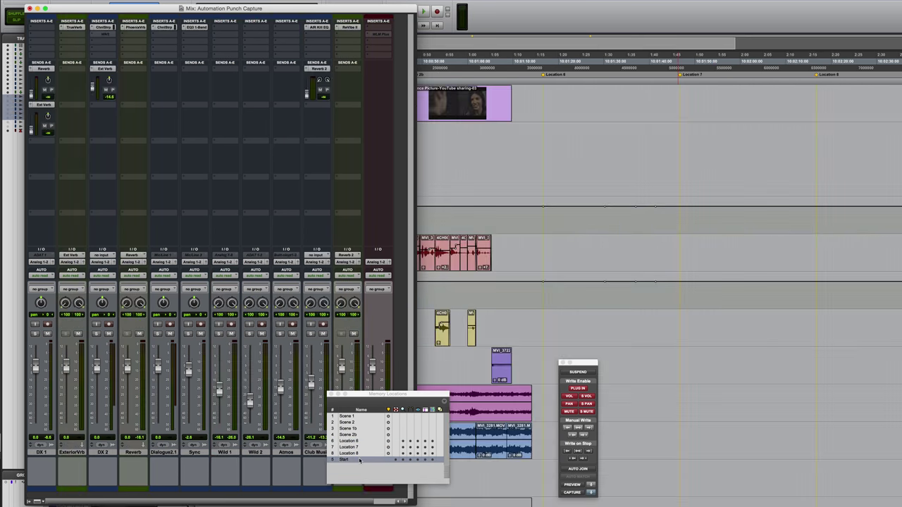
{"action": "key", "text": "super+equal"}
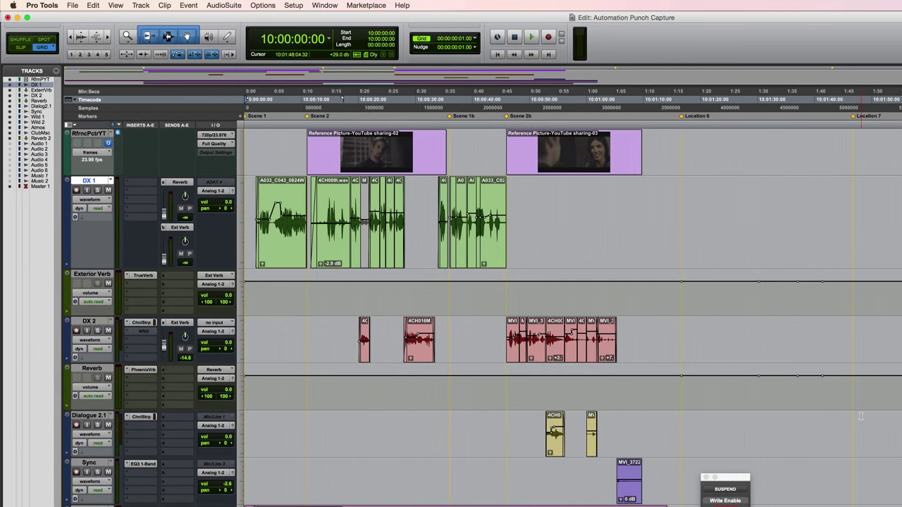
Step: Zoom the timeline in from the session start and close the Memory Locations window
{"action": "key", "text": "super+bracketright"}
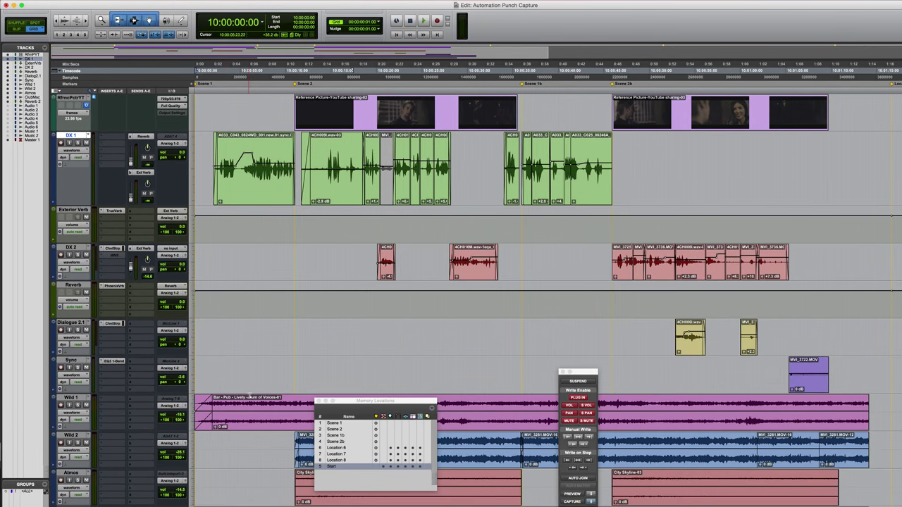
{"action": "scroll", "coordinate": [226, 404], "scroll_direction": "down", "scroll_amount": 4}
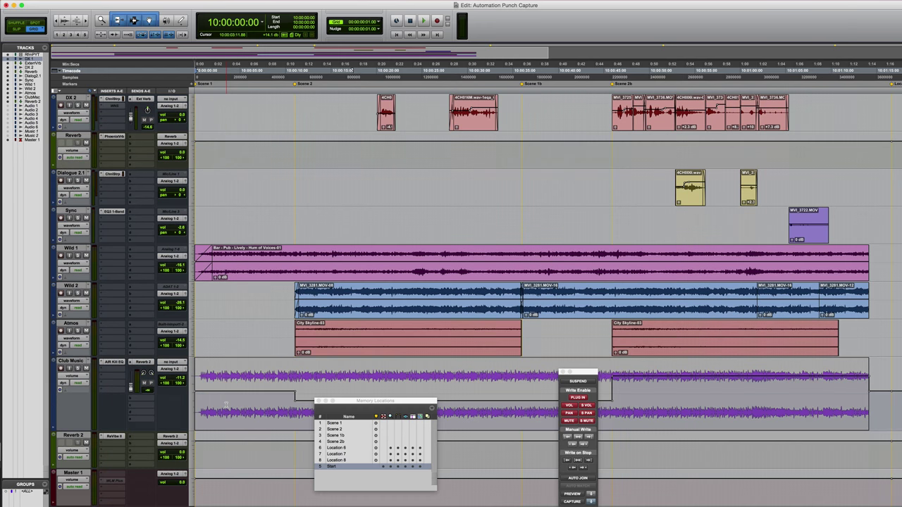
{"action": "scroll", "coordinate": [240, 393], "scroll_direction": "up", "scroll_amount": 4}
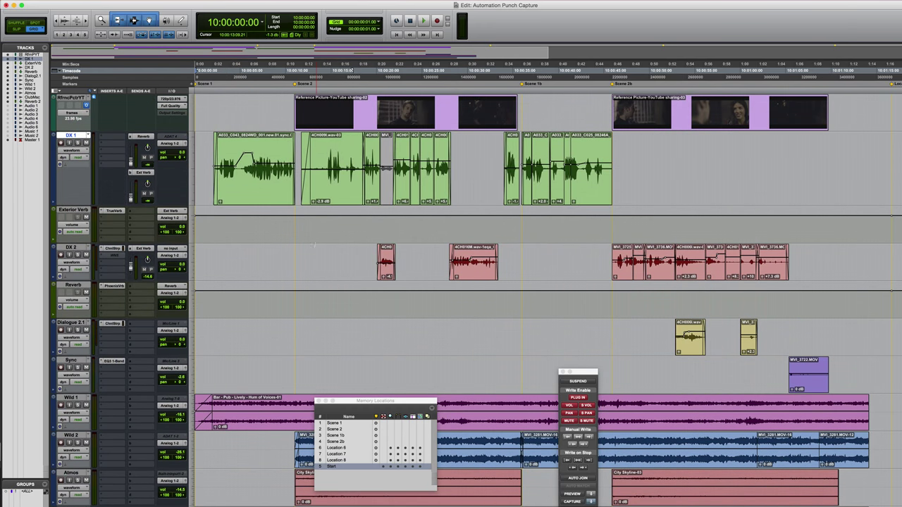
{"action": "left_click", "coordinate": [318, 401]}
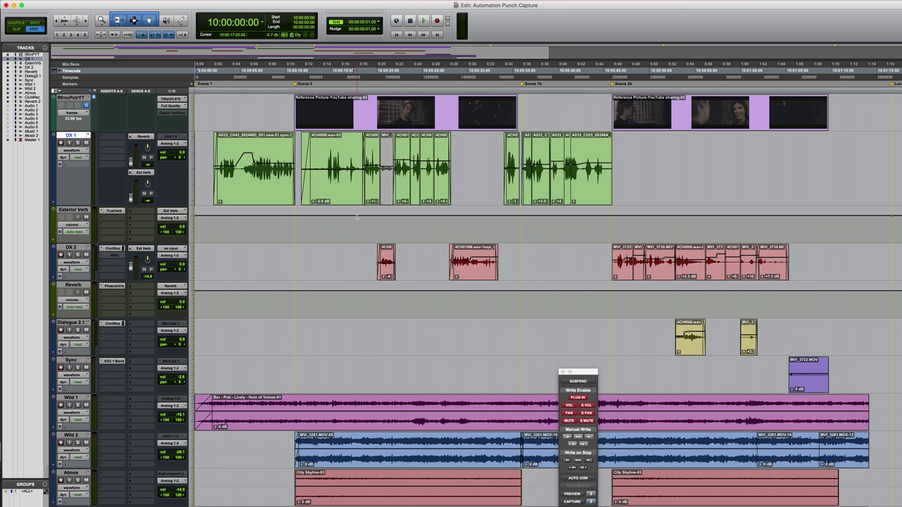
Step: Select Wild 1 and Wild 2, shrink all track heights, and open the reference Video window
{"action": "left_click", "coordinate": [339, 403]}
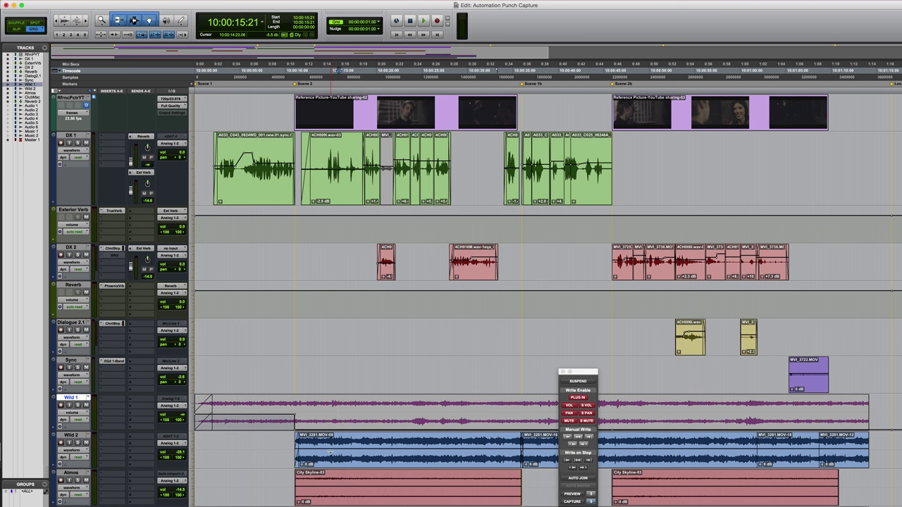
{"action": "left_click", "coordinate": [329, 443]}
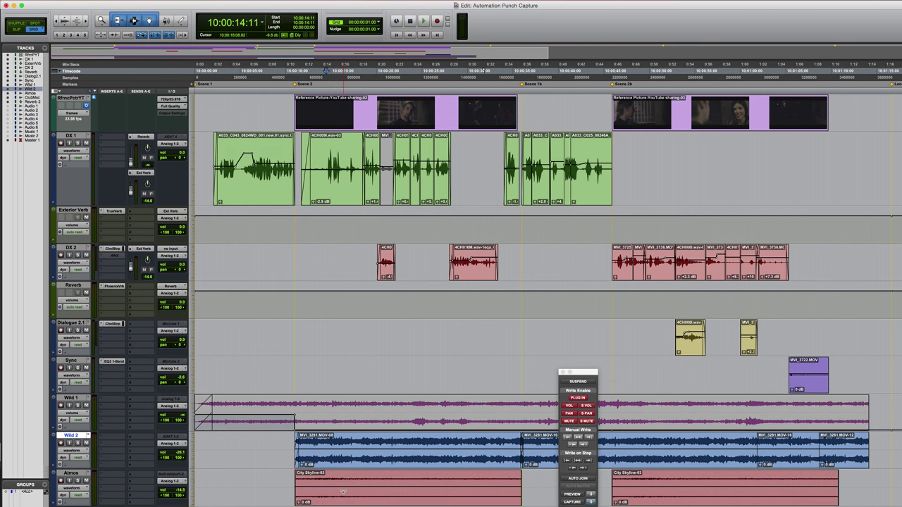
{"action": "scroll", "coordinate": [342, 492], "scroll_direction": "down", "scroll_amount": 3}
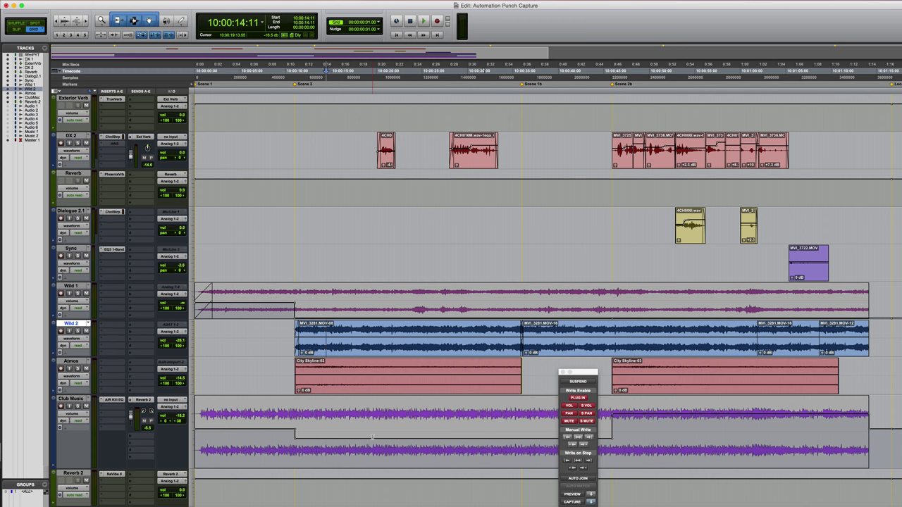
{"action": "scroll", "coordinate": [372, 437], "scroll_direction": "up", "scroll_amount": 2}
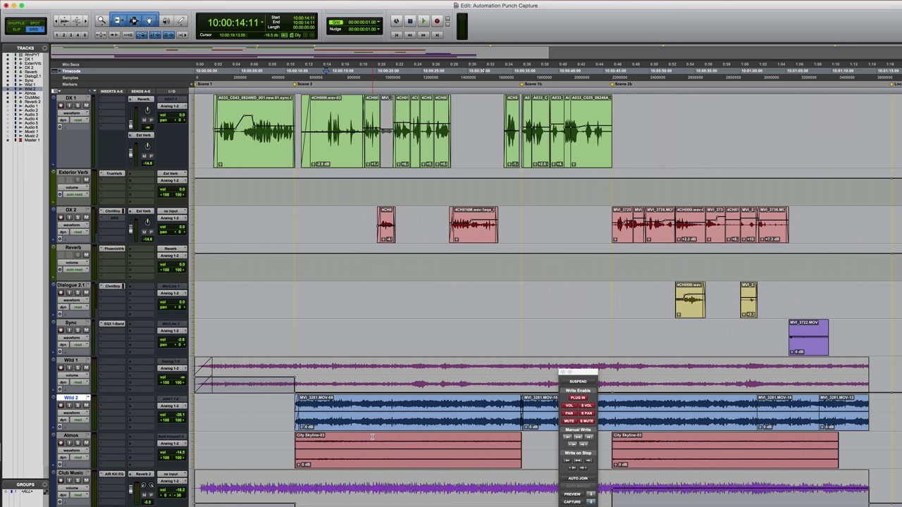
{"action": "scroll", "coordinate": [372, 437], "scroll_direction": "up", "scroll_amount": 1}
{"action": "key", "text": "ctrl+alt+Down"}
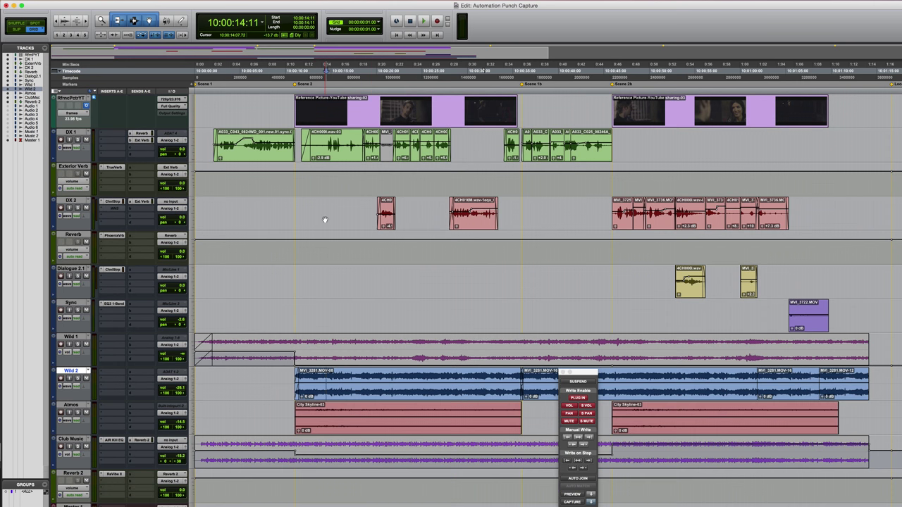
{"action": "key", "text": "super+9"}
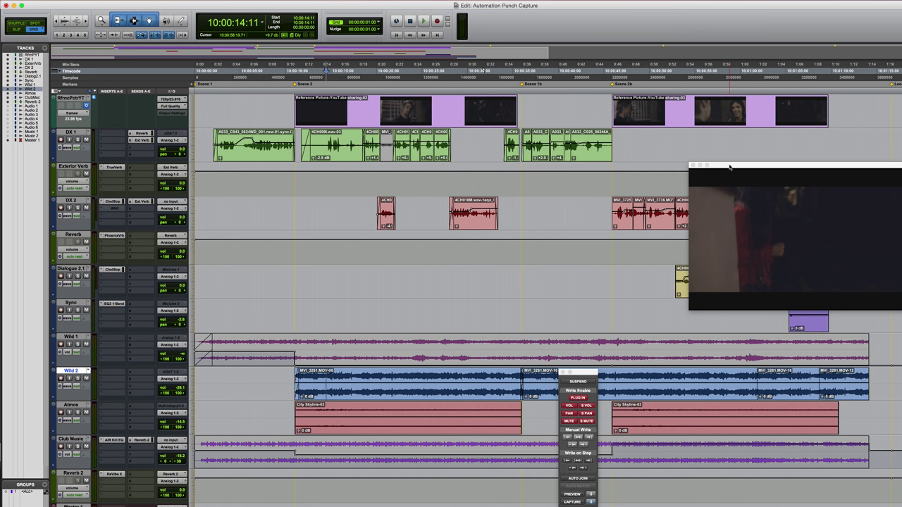
Step: Center the video window, return to session start, and play the opening scene in sync with picture
{"action": "left_click_drag", "start_coordinate": [729, 167], "coordinate": [528, 232]}
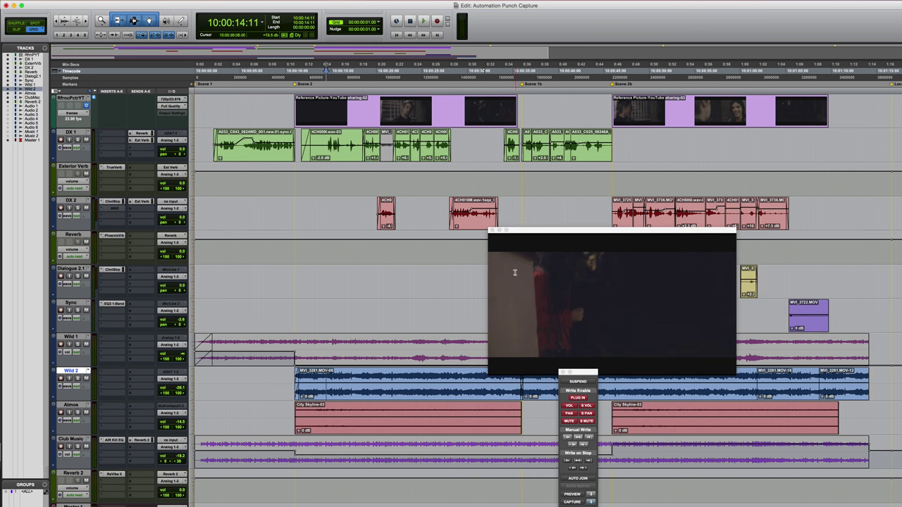
{"action": "left_click", "coordinate": [226, 182]}
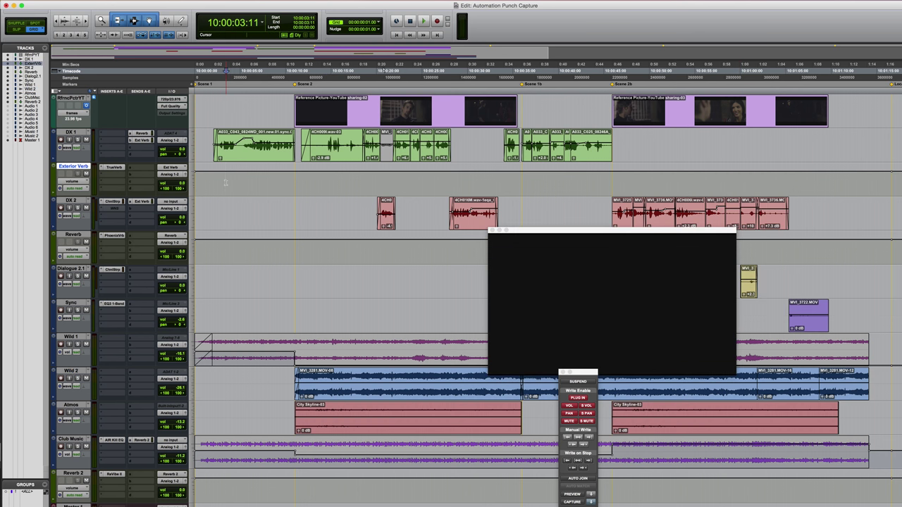
{"action": "key", "text": "Return"}
{"action": "left_click_drag", "start_coordinate": [578, 372], "coordinate": [554, 403]}
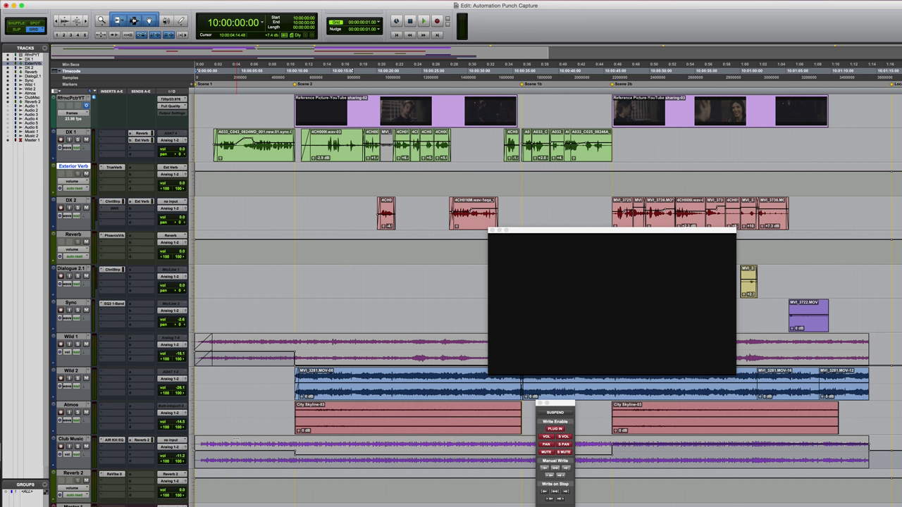
{"action": "key", "text": "space"}
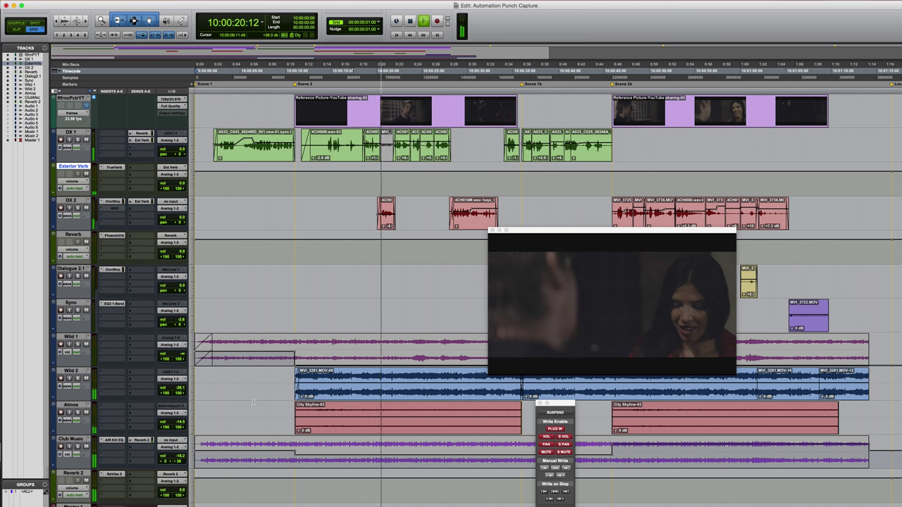
{"action": "key", "text": "space"}
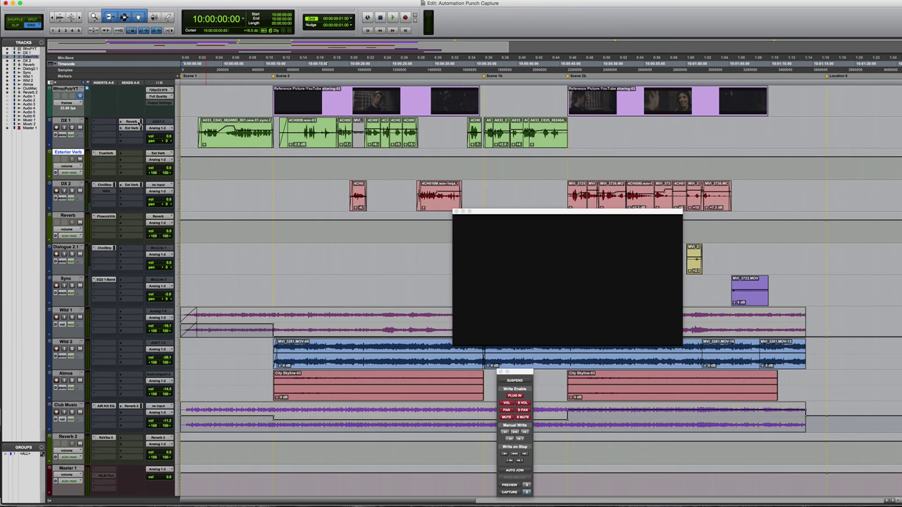
Step: Open DX 1's Reverb and Ext Verb send windows, raise the Reverb send to -4.9, audition, and close them
{"action": "left_click", "coordinate": [140, 133]}
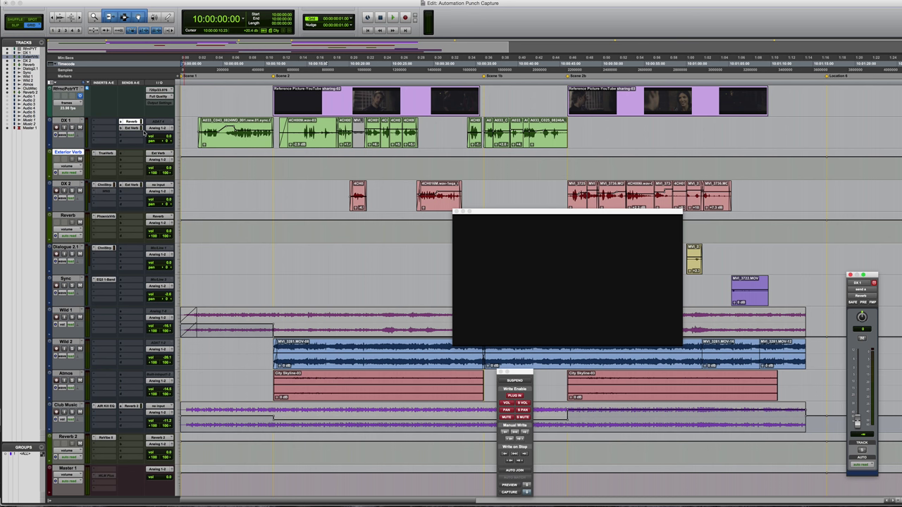
{"action": "left_click", "coordinate": [134, 129]}
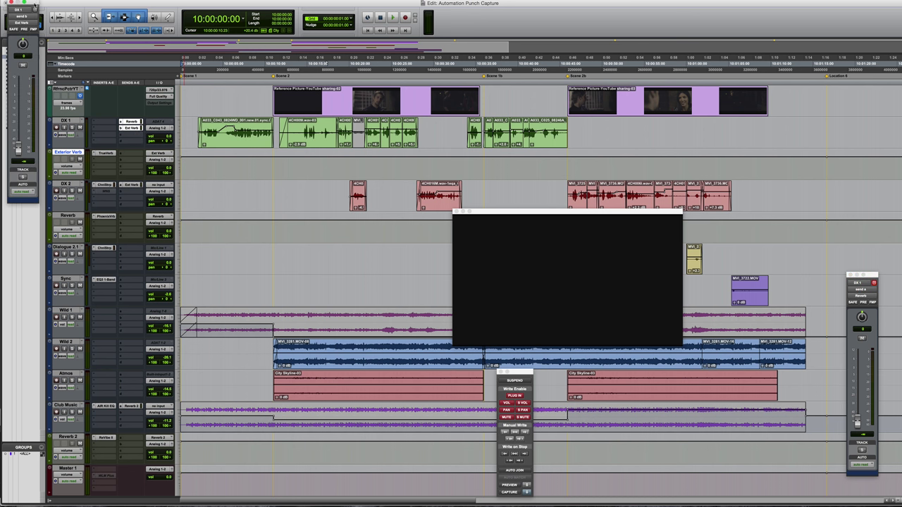
{"action": "left_click_drag", "start_coordinate": [34, 6], "coordinate": [270, 226]}
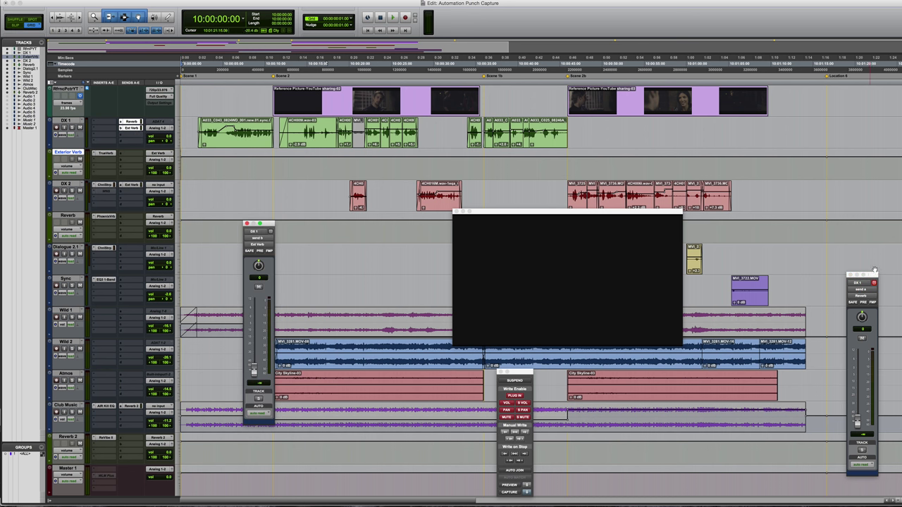
{"action": "left_click_drag", "start_coordinate": [874, 271], "coordinate": [353, 227]}
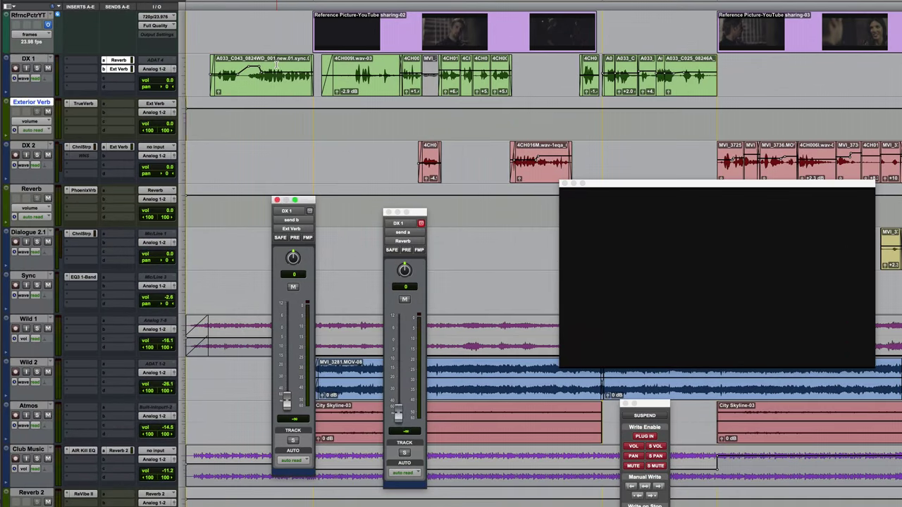
{"action": "left_click", "coordinate": [276, 65]}
{"action": "left_click_drag", "start_coordinate": [398, 415], "coordinate": [405, 353]}
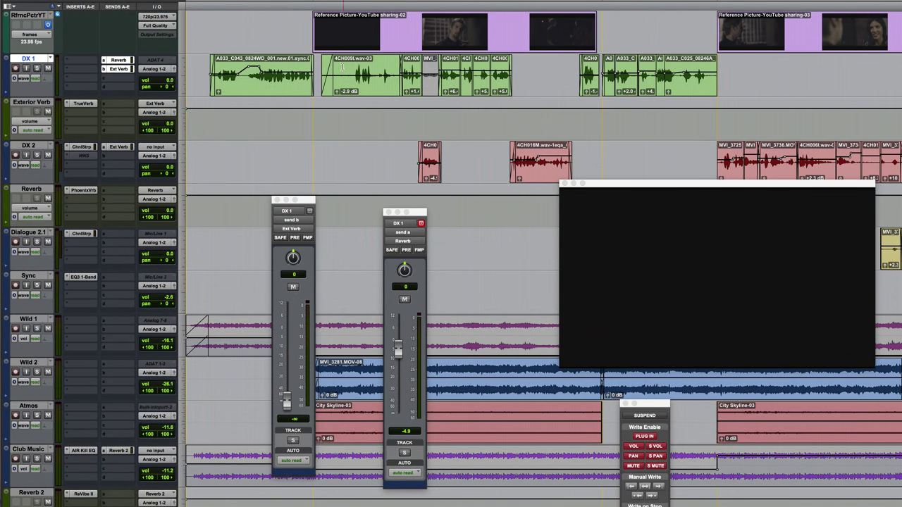
{"action": "key", "text": "space"}
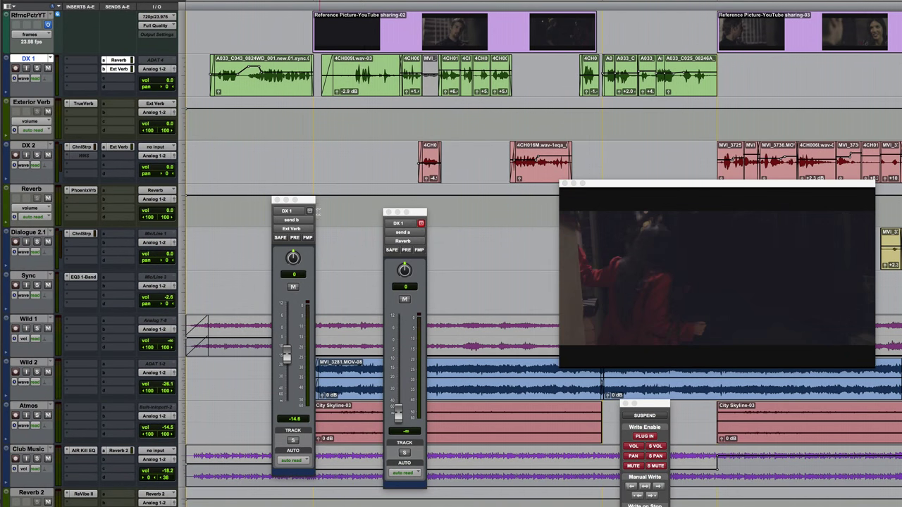
{"action": "left_click", "coordinate": [276, 200]}
{"action": "left_click", "coordinate": [387, 212]}
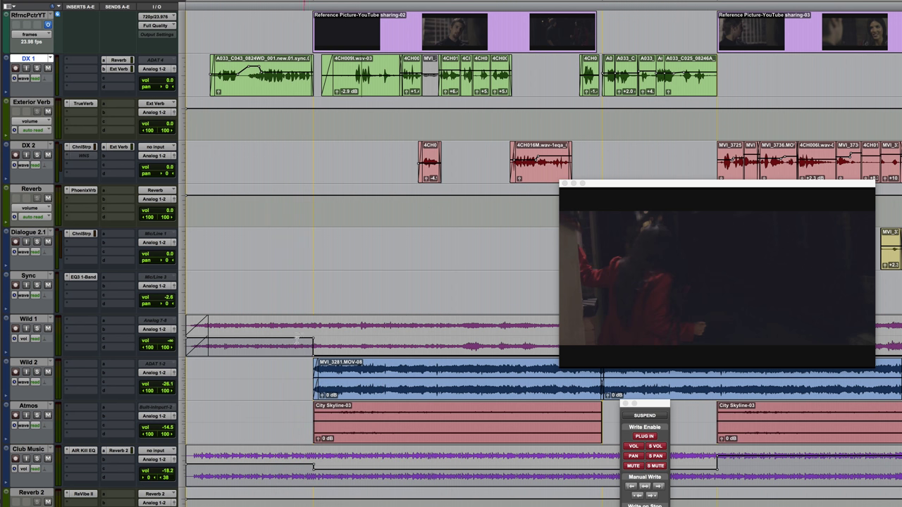
{"action": "key", "text": "space"}
Step: Solo the Wild 1 track and play it back on its own
{"action": "left_click", "coordinate": [28, 319]}
{"action": "left_click", "coordinate": [37, 328]}
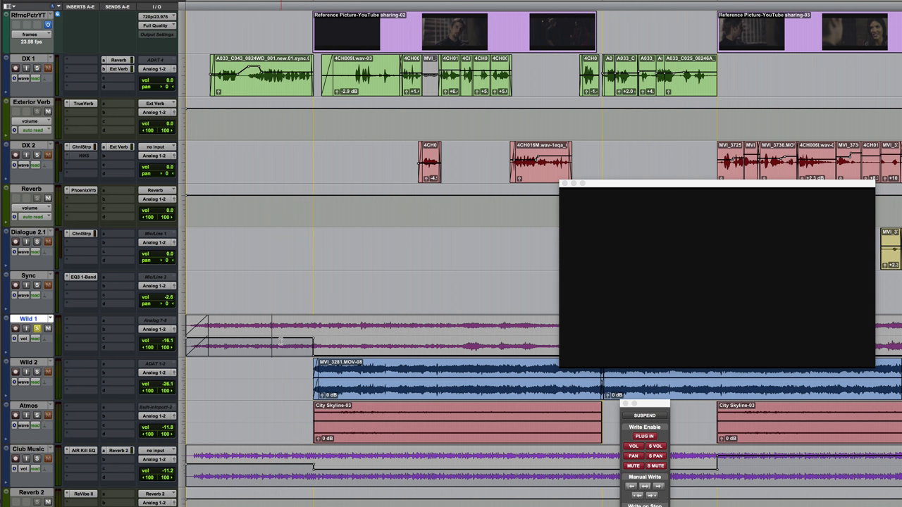
{"action": "key", "text": "space"}
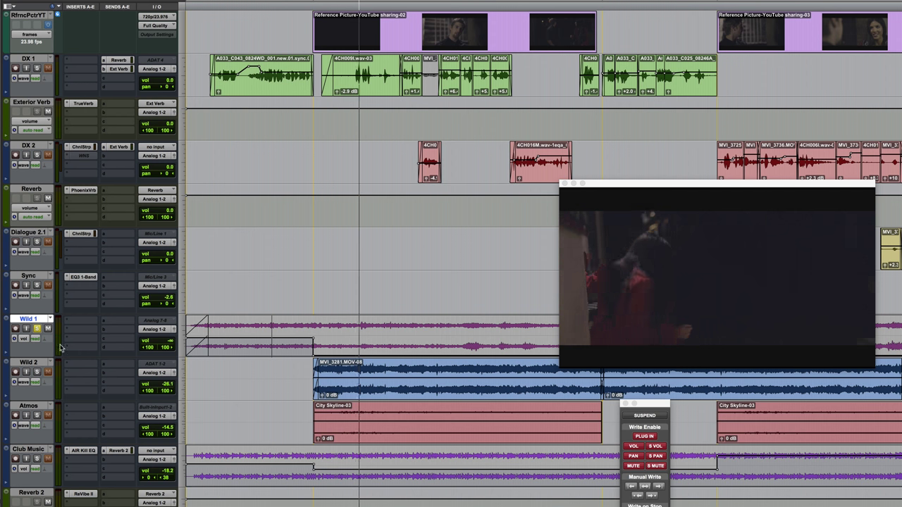
{"action": "key", "text": "space"}
{"action": "scroll", "coordinate": [119, 455], "scroll_direction": "down", "scroll_amount": 1}
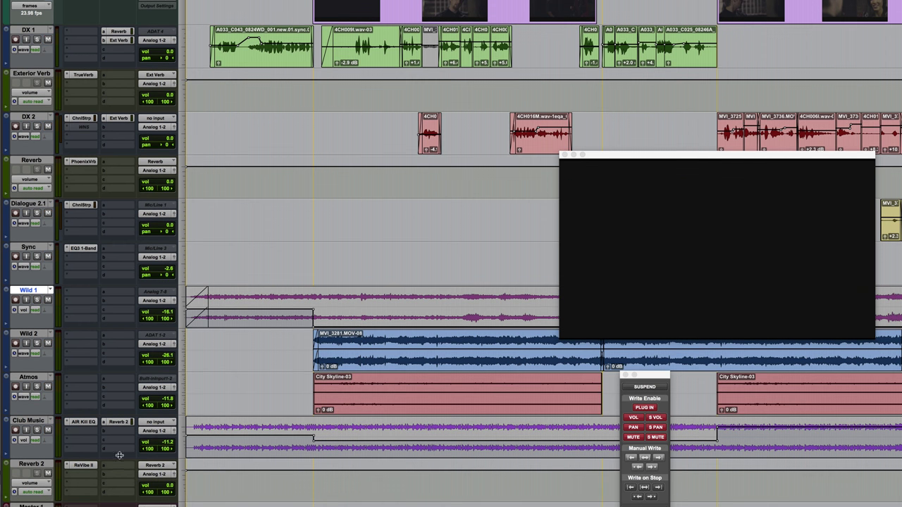
Step: Solo and enlarge the Club Music track, play it, and open its AIR Kill EQ plugin
{"action": "left_click", "coordinate": [38, 430]}
{"action": "left_click", "coordinate": [286, 441]}
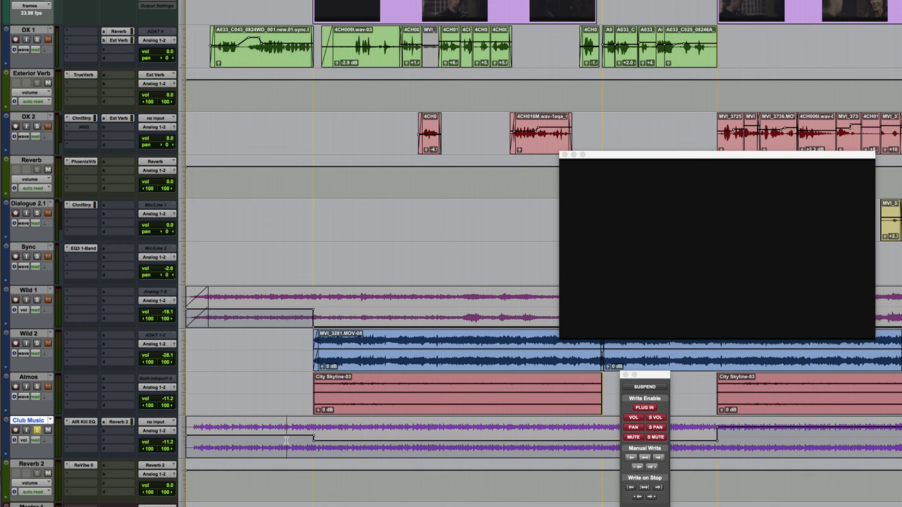
{"action": "key", "text": "ctrl+Up"}
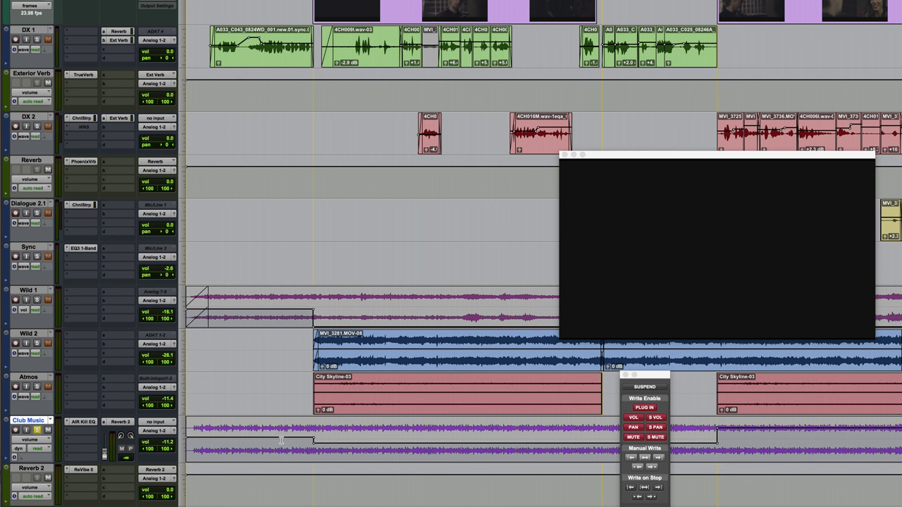
{"action": "key", "text": "space"}
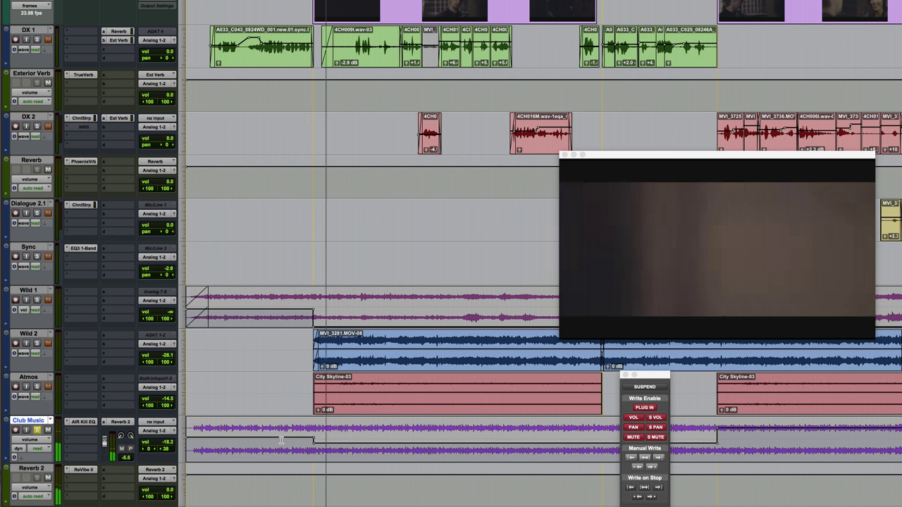
{"action": "left_click", "coordinate": [81, 421]}
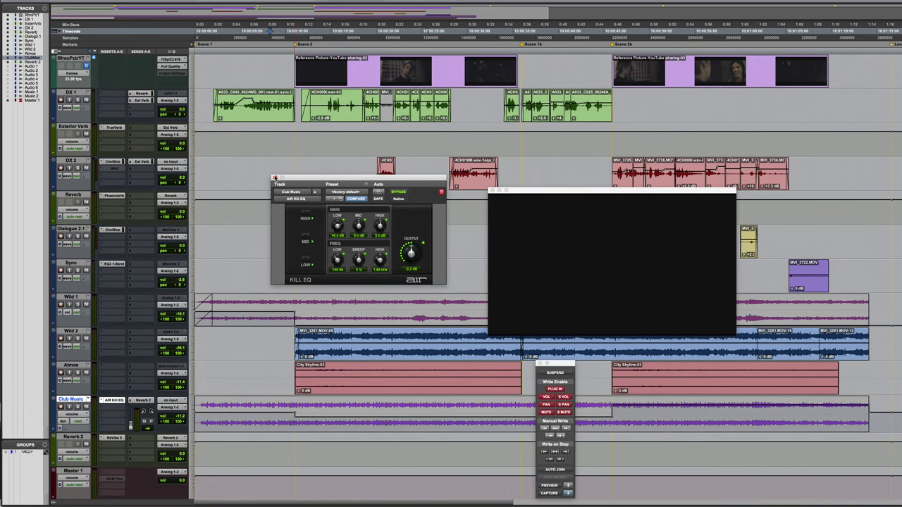
Step: Close the AIR Kill EQ window, place the playhead in DX 1, and drag the video window aside
{"action": "left_click", "coordinate": [275, 178]}
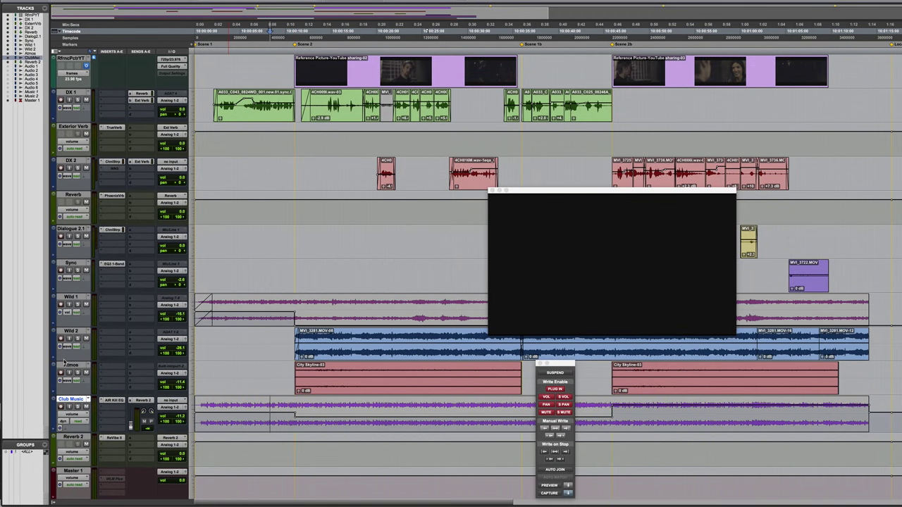
{"action": "left_click", "coordinate": [252, 100]}
{"action": "left_click", "coordinate": [669, 123]}
{"action": "left_click", "coordinate": [643, 102]}
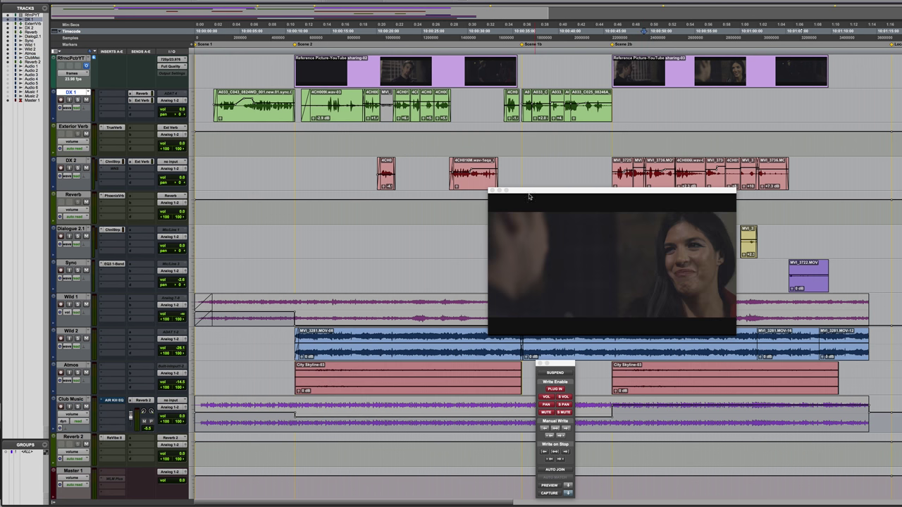
{"action": "left_click_drag", "start_coordinate": [529, 197], "coordinate": [225, 226]}
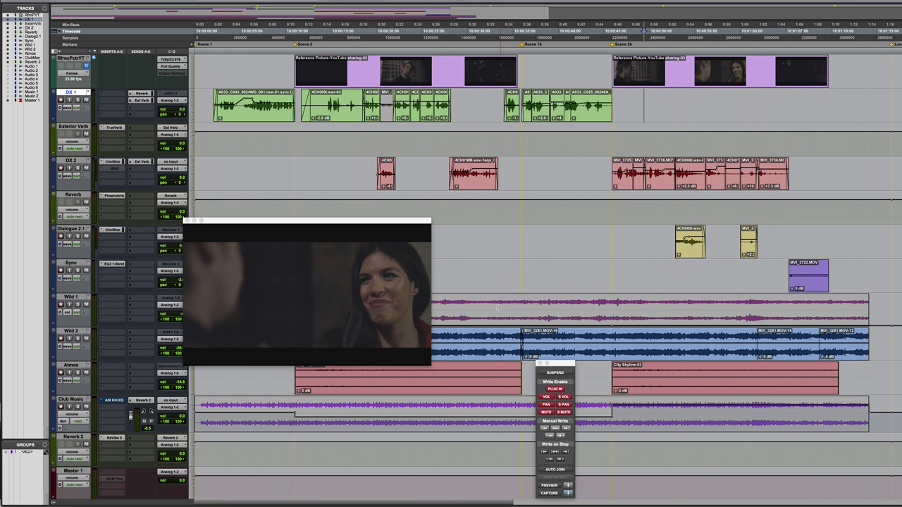
Step: Play from Wild 1 near Scene 2b with Wild 2 selected, then close the floating video window
{"action": "left_click", "coordinate": [496, 306]}
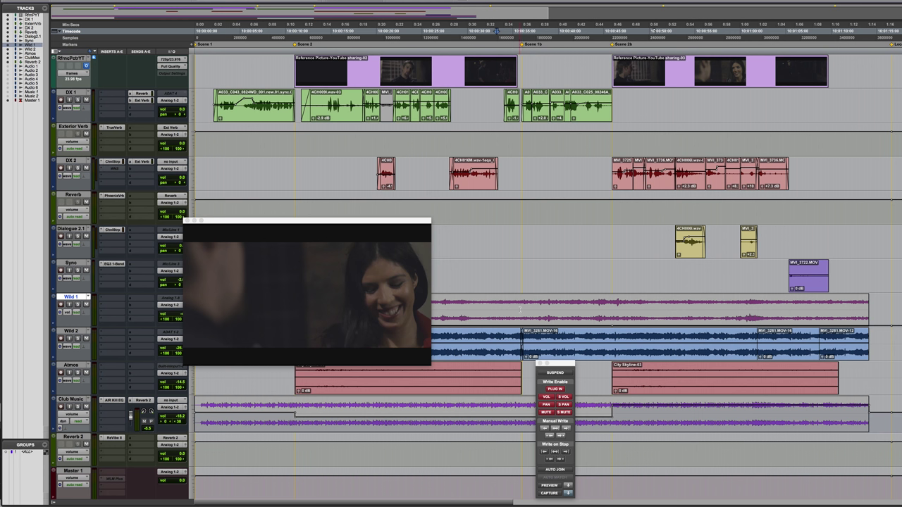
{"action": "left_click", "coordinate": [503, 337]}
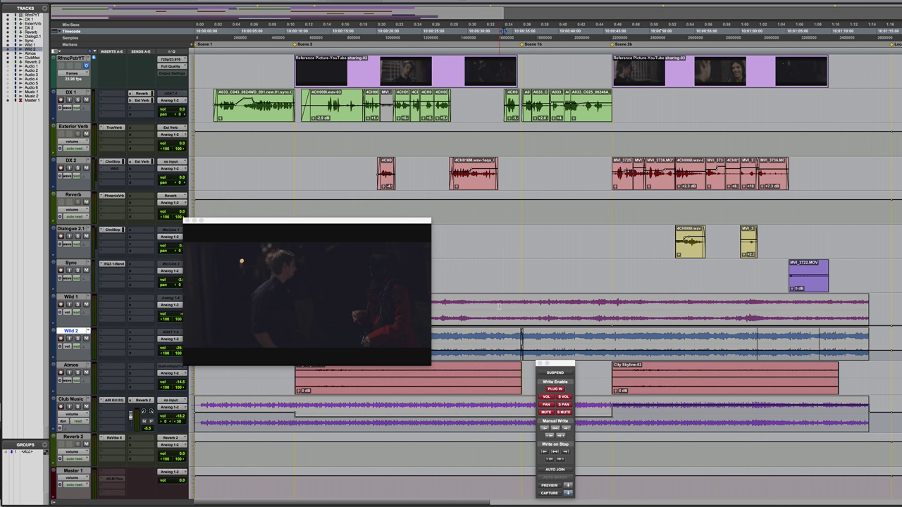
{"action": "key", "text": "space"}
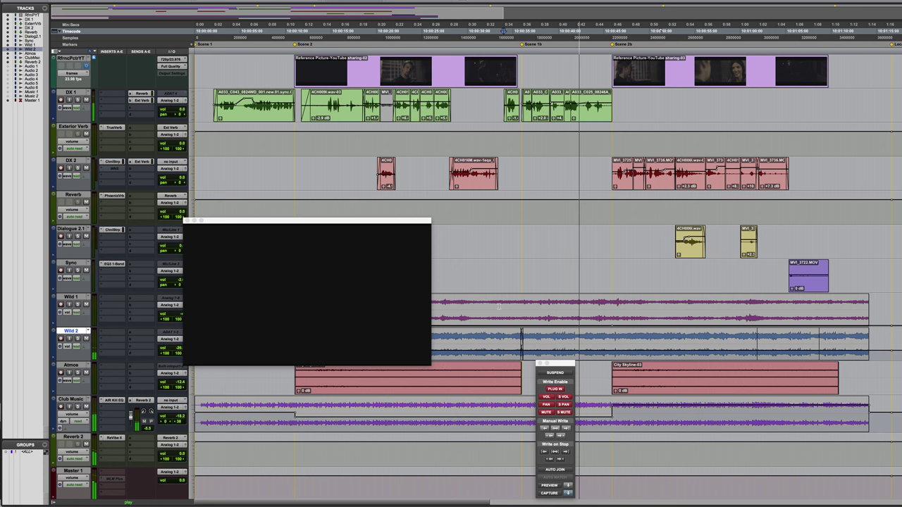
{"action": "key", "text": "space"}
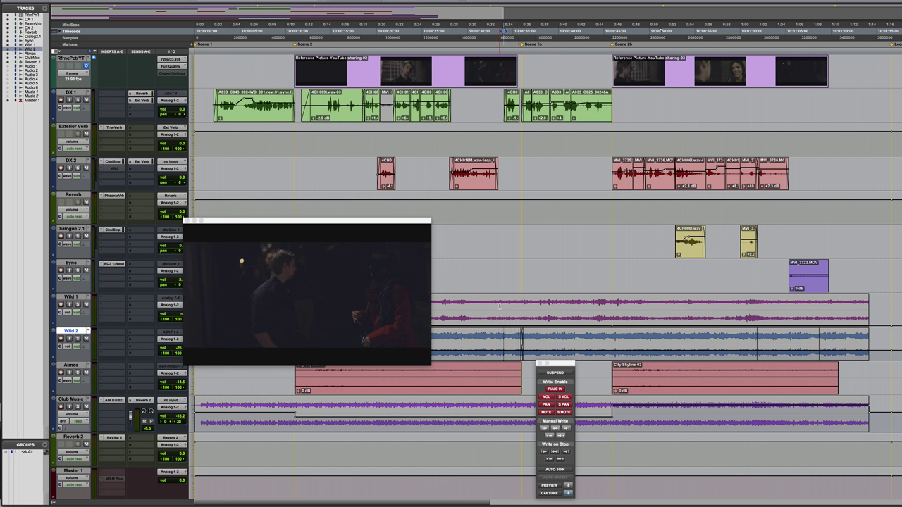
{"action": "left_click", "coordinate": [187, 221]}
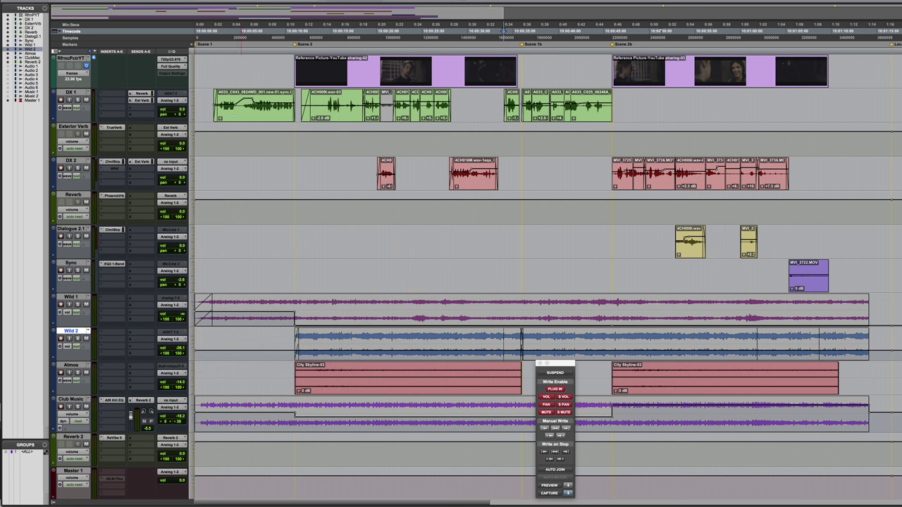
{"action": "left_click", "coordinate": [205, 169]}
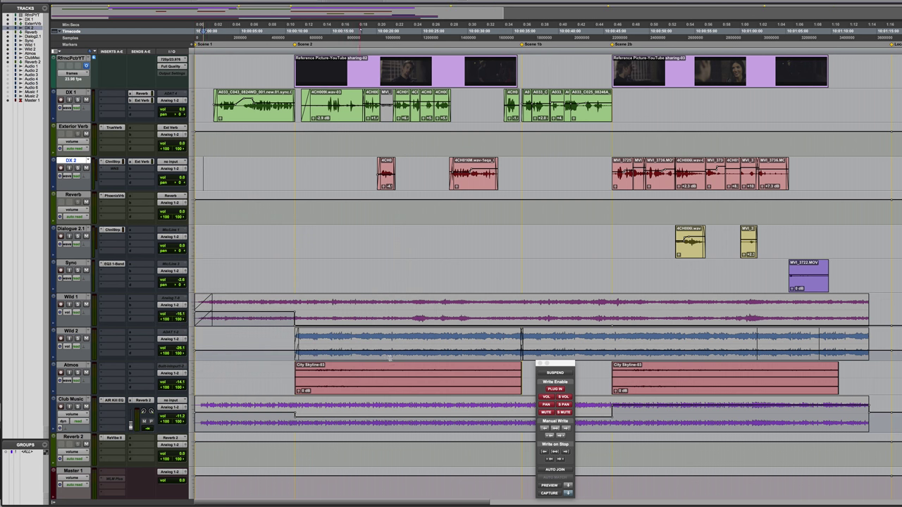
{"action": "left_click_drag", "start_coordinate": [560, 363], "coordinate": [310, 238]}
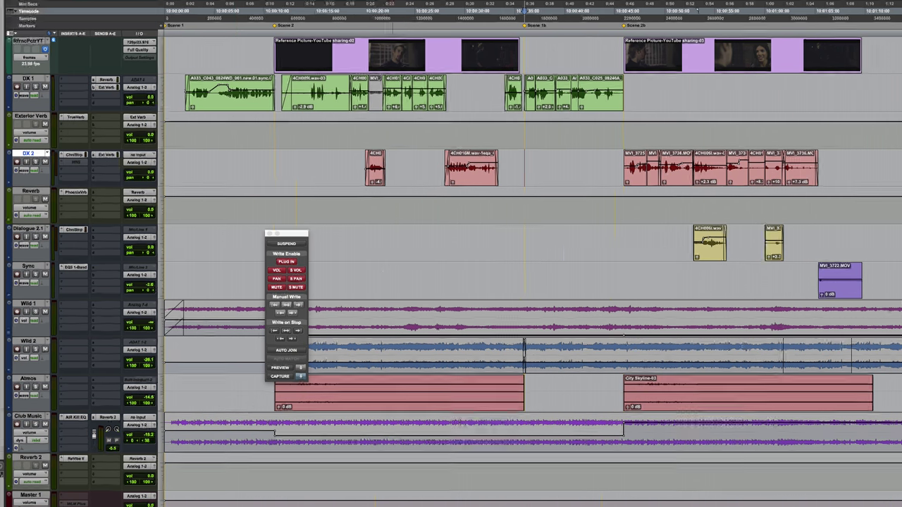
Step: Recall Scene 2b from Memory Locations, arm Capture, and play through the scene
{"action": "key", "text": "super+5"}
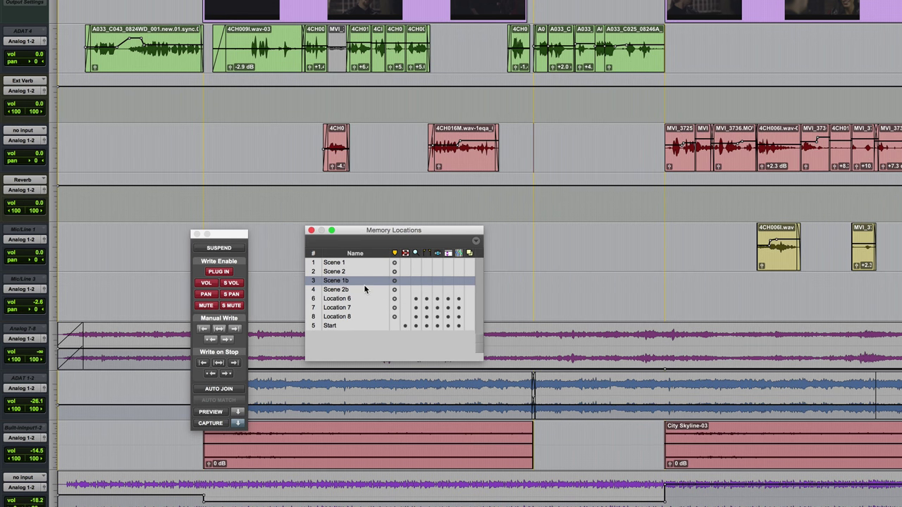
{"action": "left_click", "coordinate": [353, 290]}
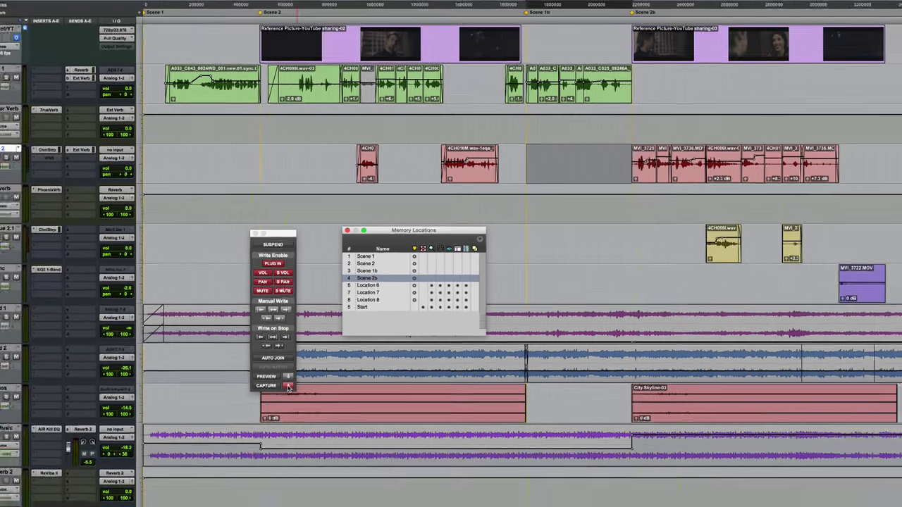
{"action": "left_click", "coordinate": [238, 425]}
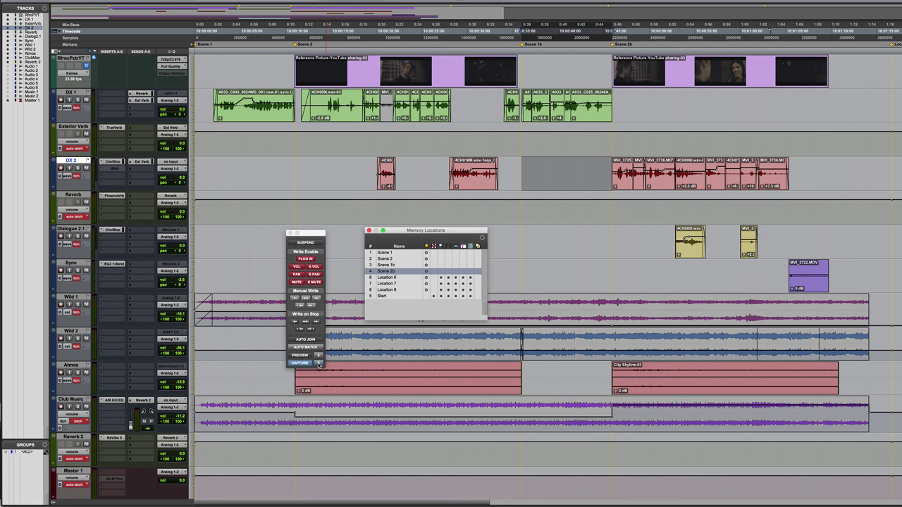
{"action": "key", "text": "space"}
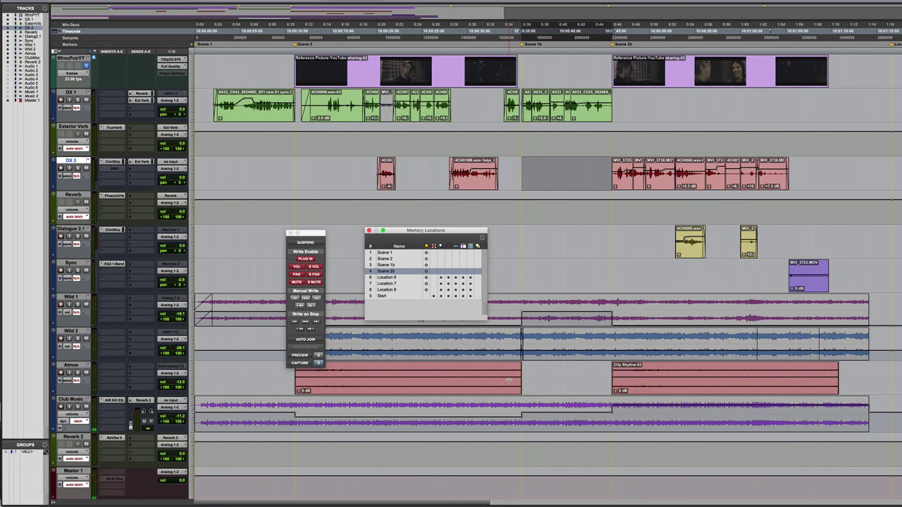
Step: Select Wild 1 and switch the Reverb tracks' automation mode to Read
{"action": "left_click", "coordinate": [504, 316]}
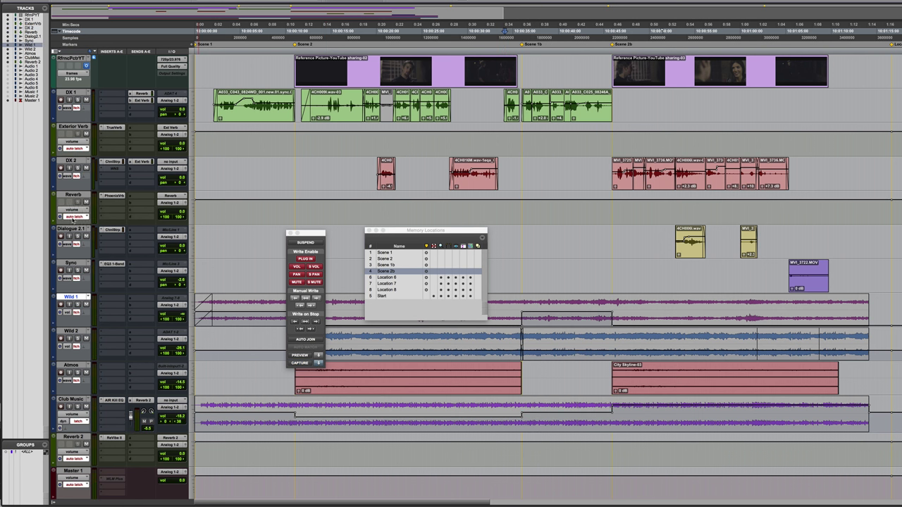
{"action": "left_click", "coordinate": [74, 216]}
{"action": "left_click", "coordinate": [85, 205]}
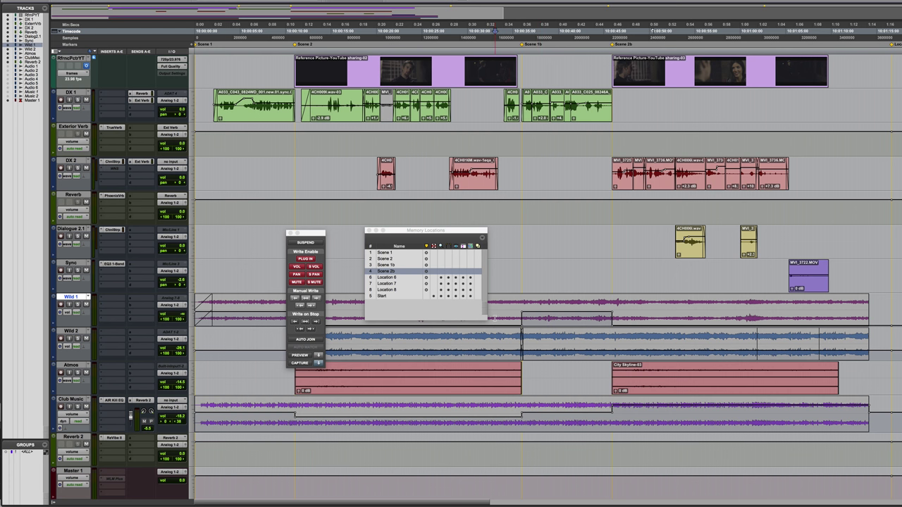
Step: Show the mixer, drag Memory Locations to the right edge, play a check, then hide the mixer
{"action": "key", "text": "super+equal"}
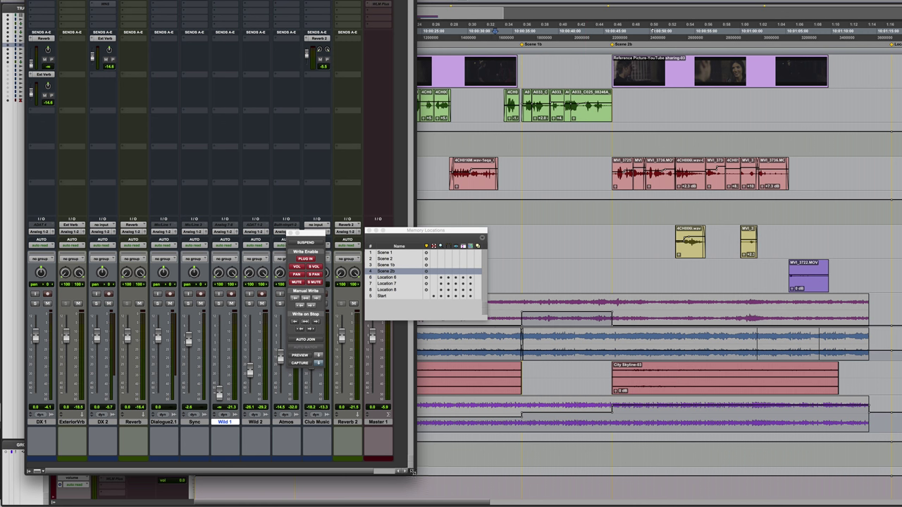
{"action": "left_click_drag", "start_coordinate": [406, 233], "coordinate": [850, 189]}
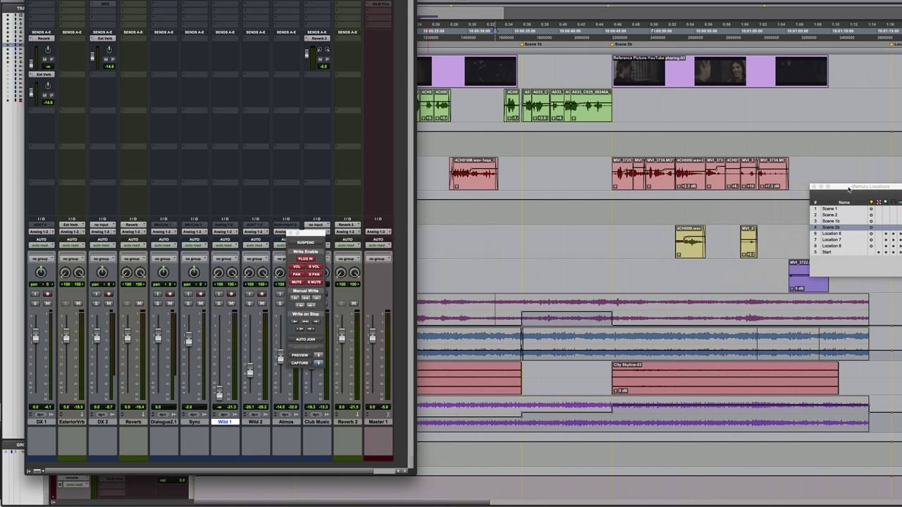
{"action": "key", "text": "space"}
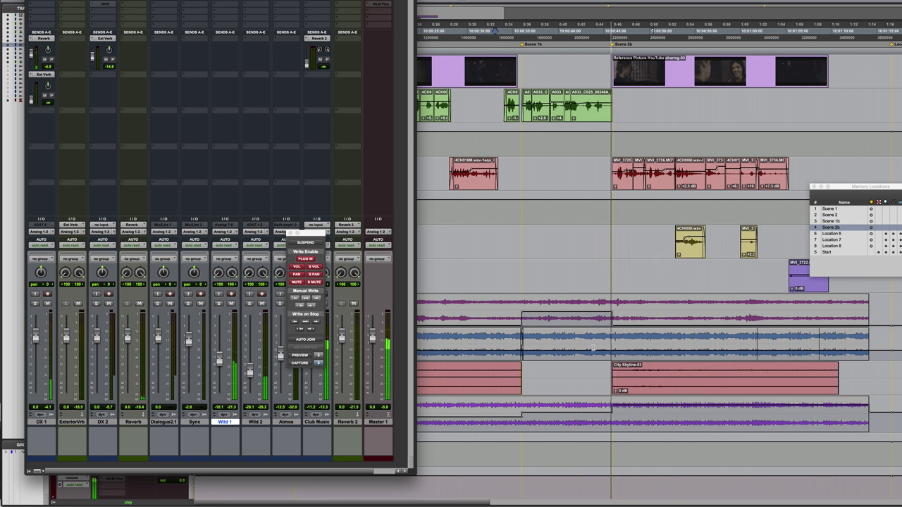
{"action": "key", "text": "space"}
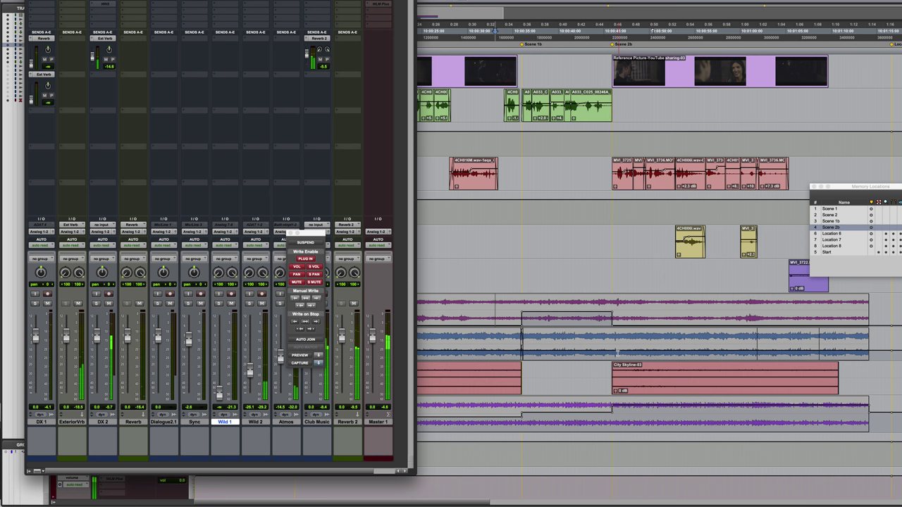
{"action": "key", "text": "ctrl+equal"}
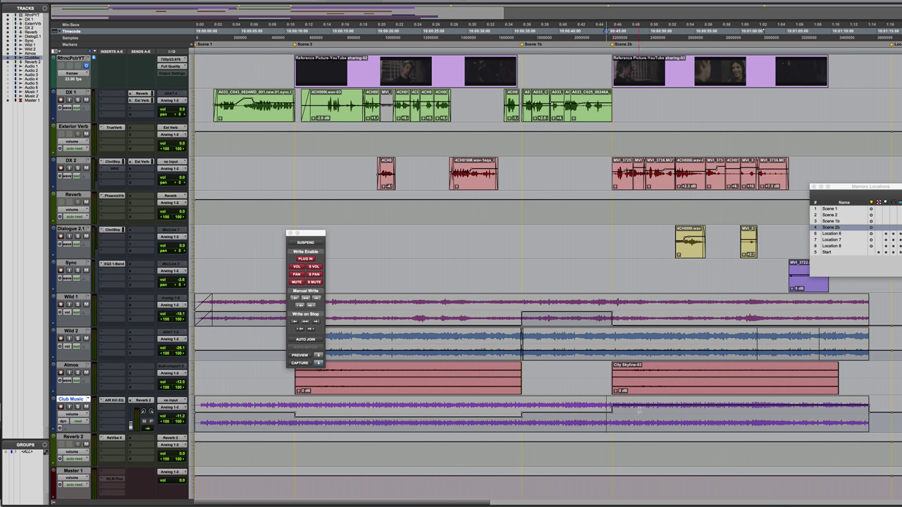
Step: Play from DX 2, then select from the Scene 2b marker across DX 2 and Dialogue 2.1
{"action": "key", "text": "space"}
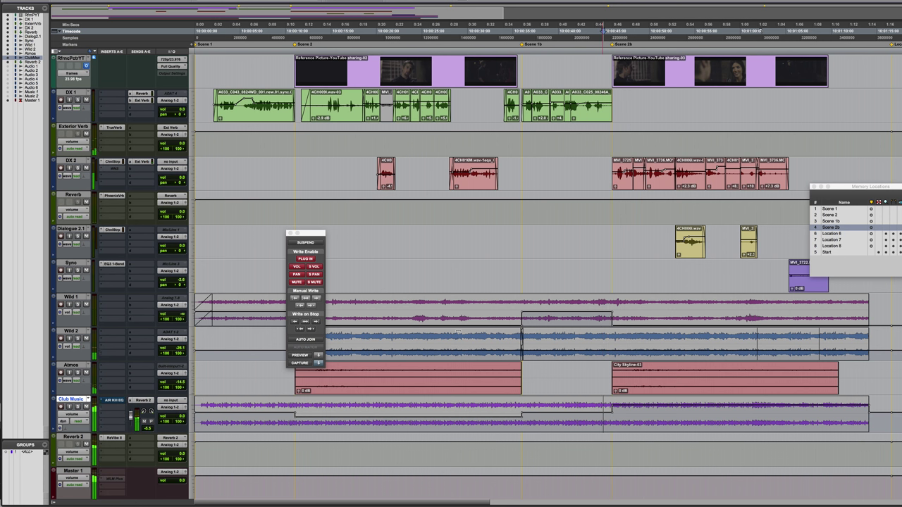
{"action": "key", "text": "space"}
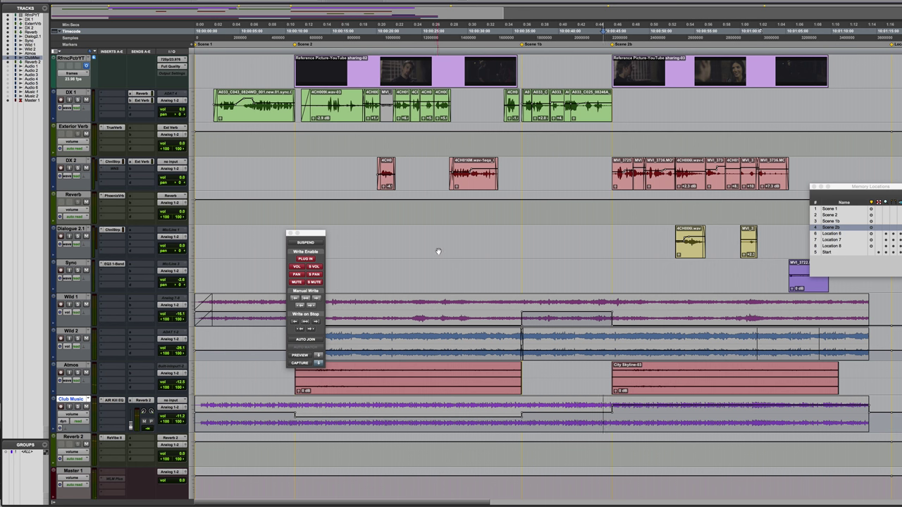
{"action": "left_click", "coordinate": [342, 167]}
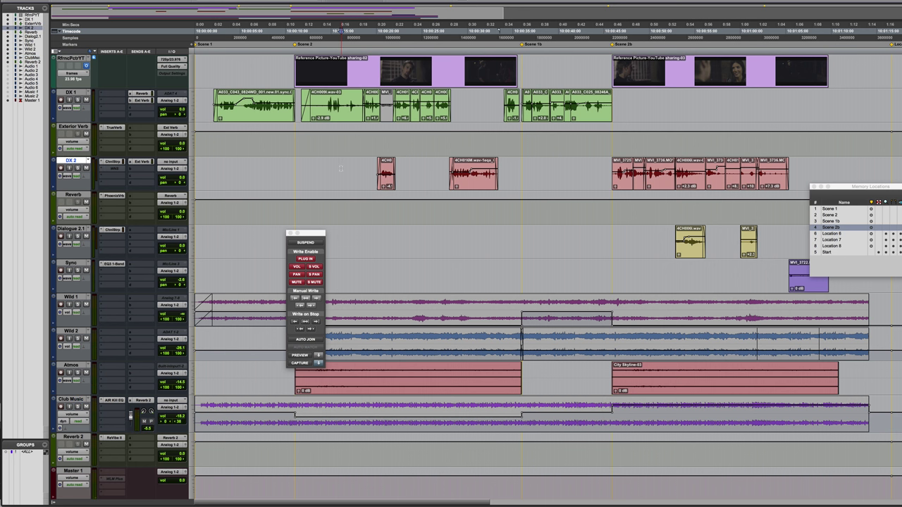
{"action": "key", "text": "space"}
{"action": "key", "text": "space"}
{"action": "left_click", "coordinate": [845, 228]}
{"action": "left_click_drag", "start_coordinate": [731, 235], "coordinate": [796, 236]}
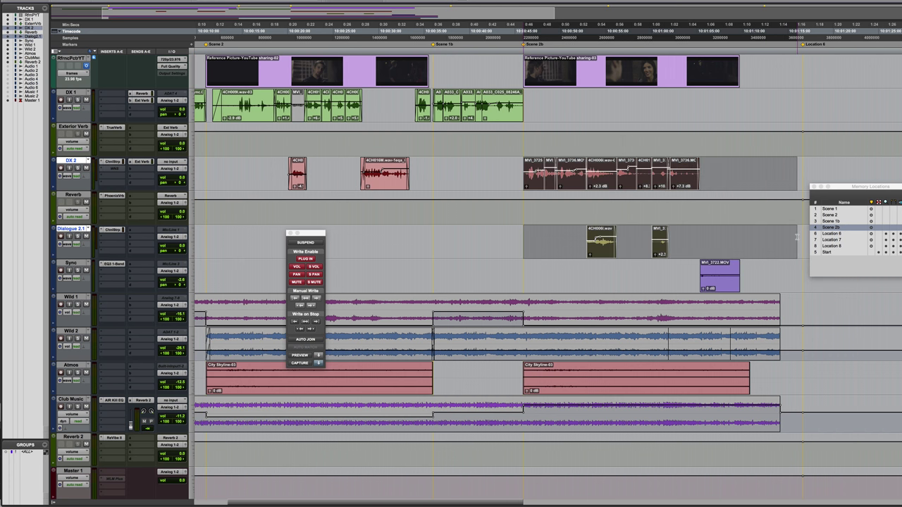
Step: Capture the mixer settings, play from Scene 2b, and apply Write to End before stopping
{"action": "left_click", "coordinate": [317, 364]}
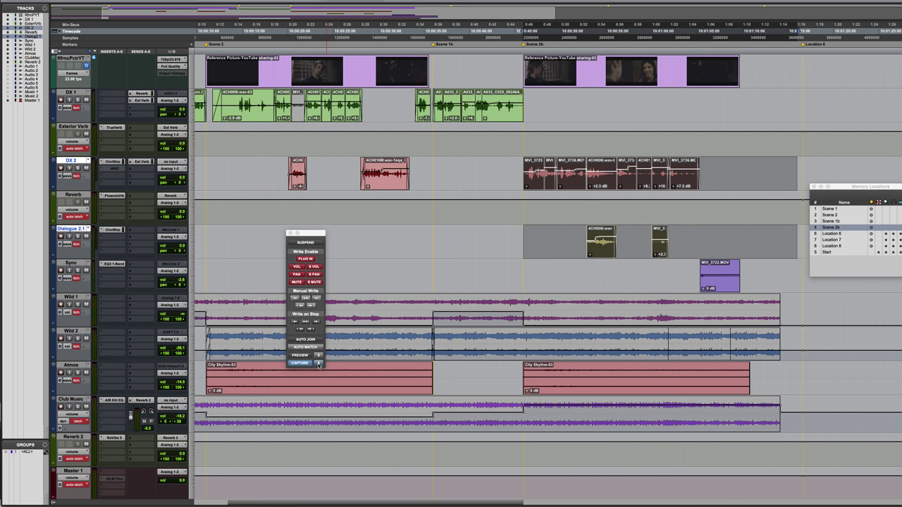
{"action": "key", "text": "space"}
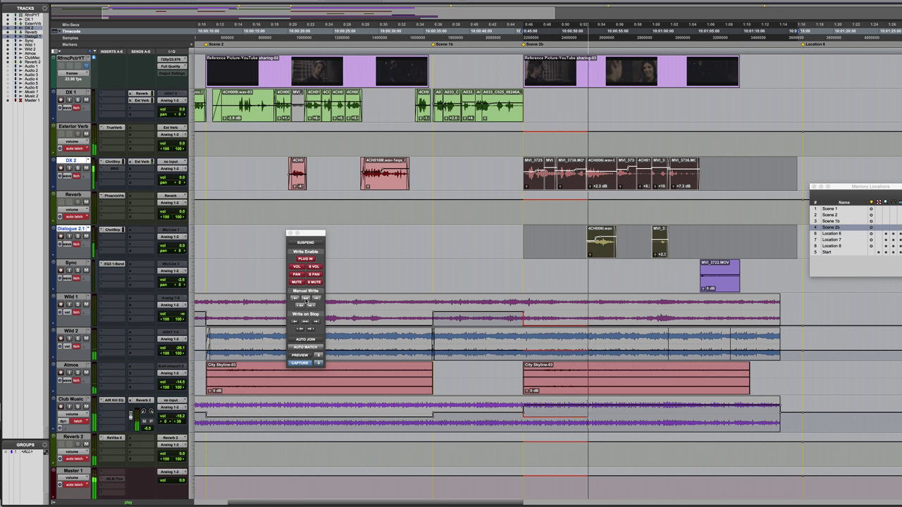
{"action": "left_click", "coordinate": [316, 299]}
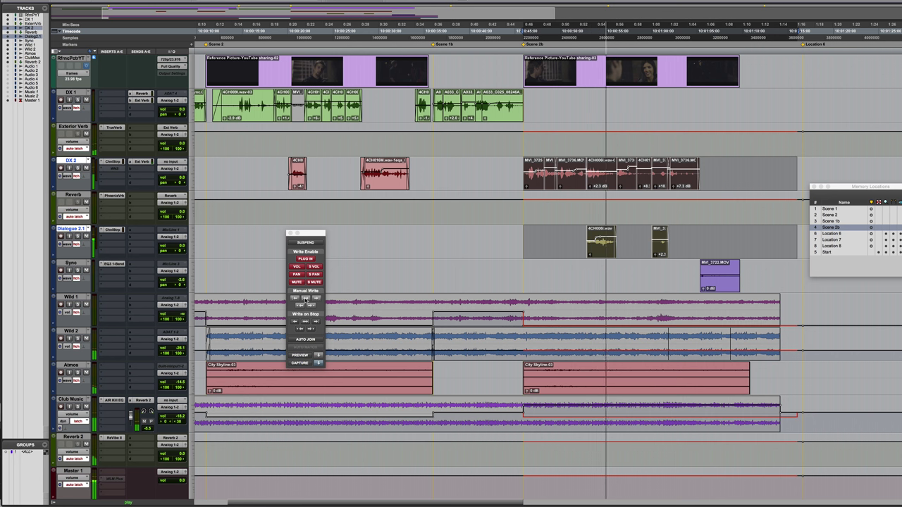
{"action": "key", "text": "space"}
Step: Dismiss the Write To All notice, select Wild 1, and play the Scene 2b automation in the mixer
{"action": "left_click", "coordinate": [558, 186]}
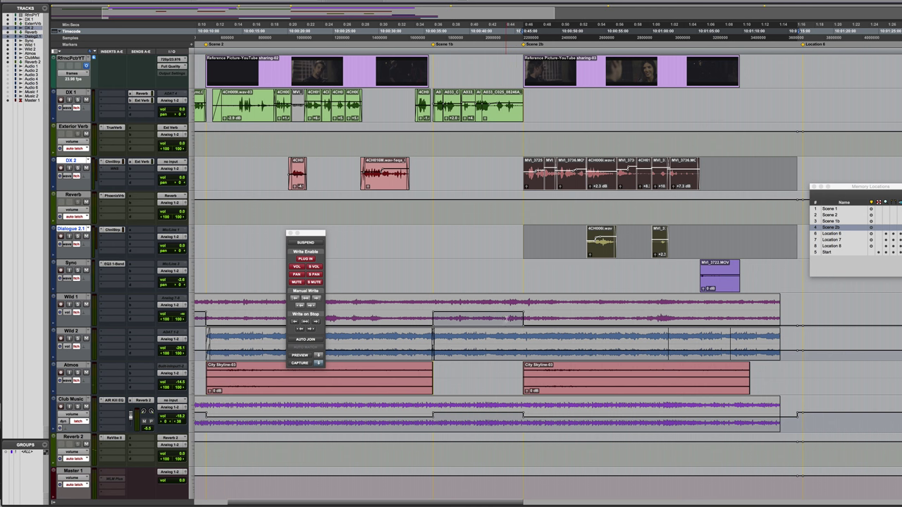
{"action": "left_click", "coordinate": [504, 318]}
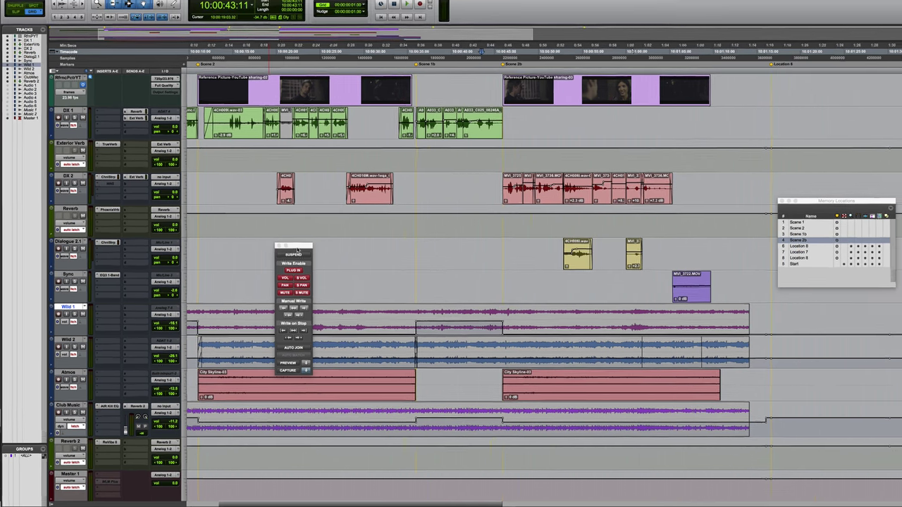
{"action": "left_click_drag", "start_coordinate": [305, 232], "coordinate": [869, 351]}
{"action": "key", "text": "super+equal"}
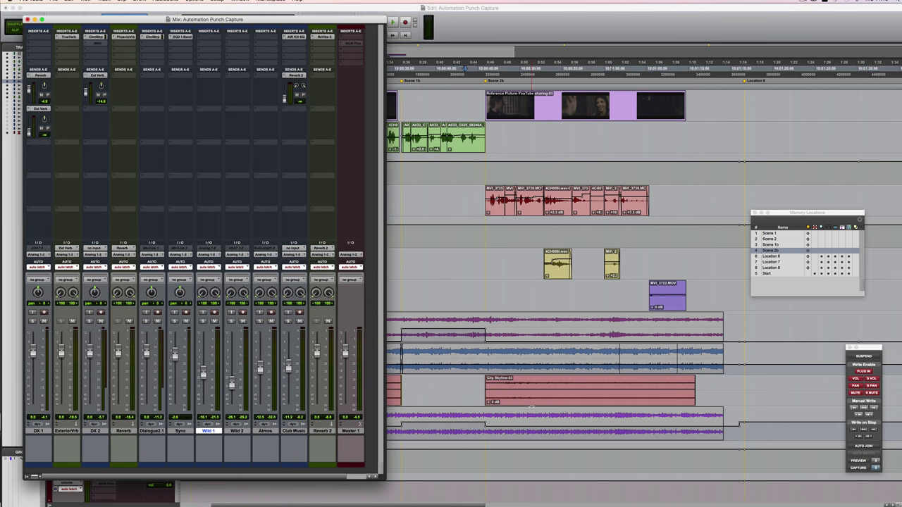
{"action": "key", "text": "space"}
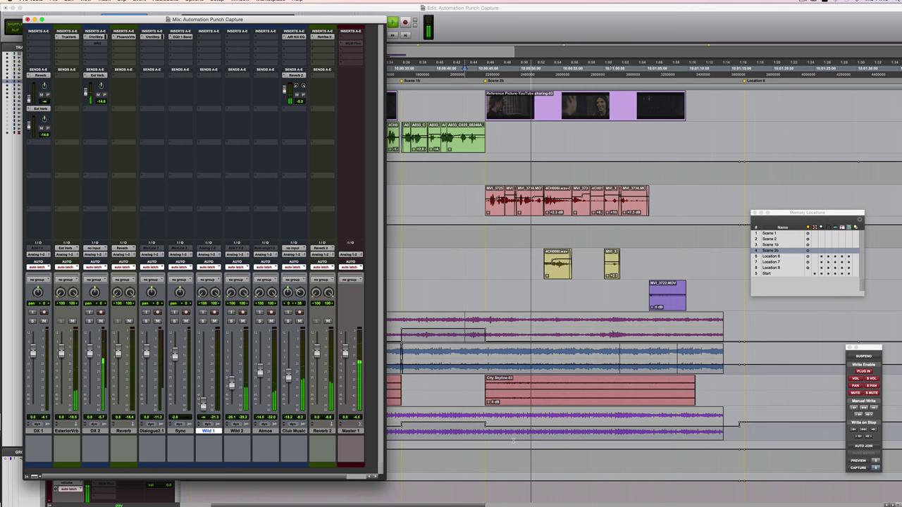
{"action": "key", "text": "space"}
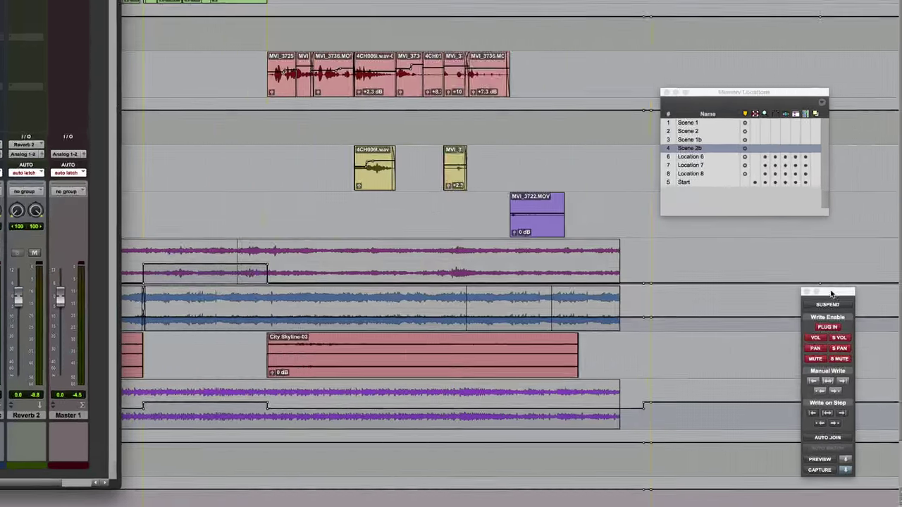